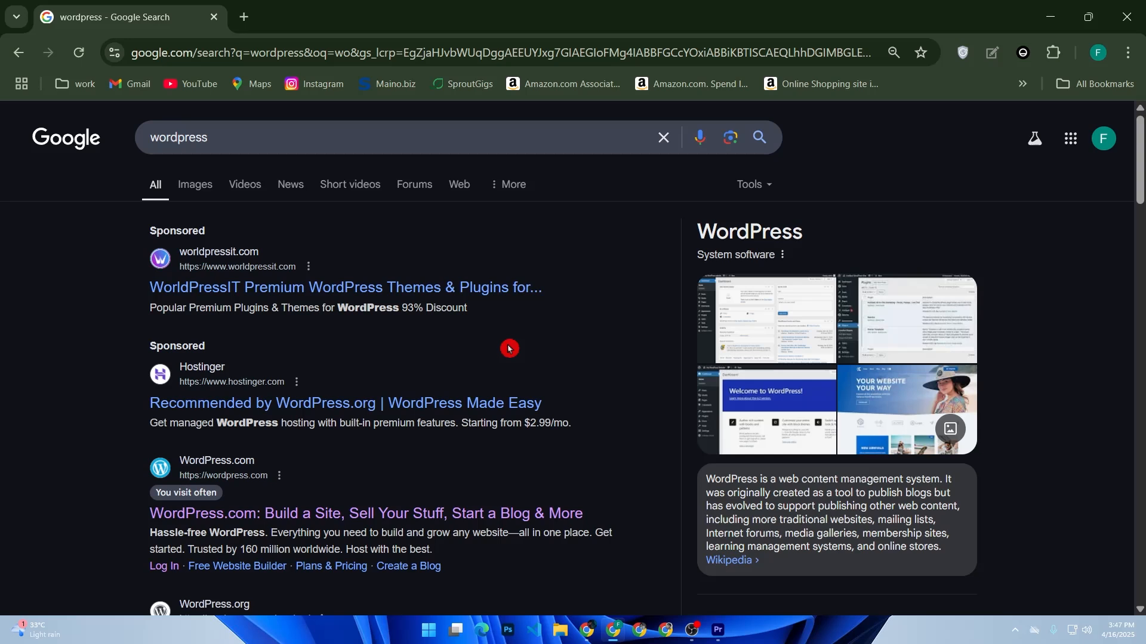
# - Open WordPress.com from the search results and go to the site's Appearance themes page
pyautogui.click(486, 504)
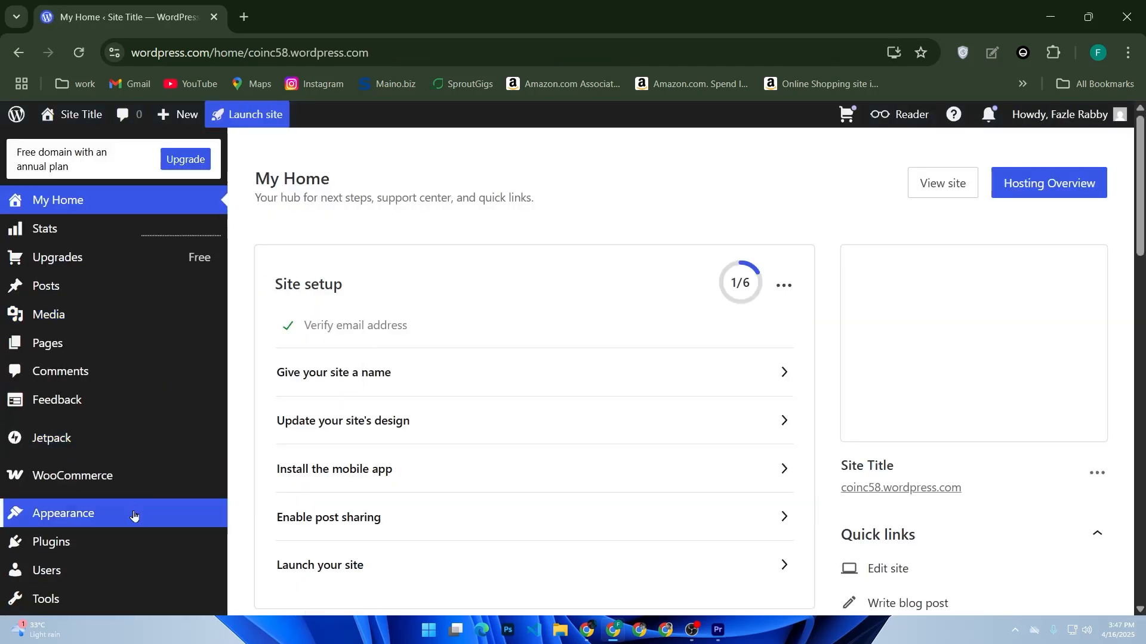
pyautogui.click(133, 513)
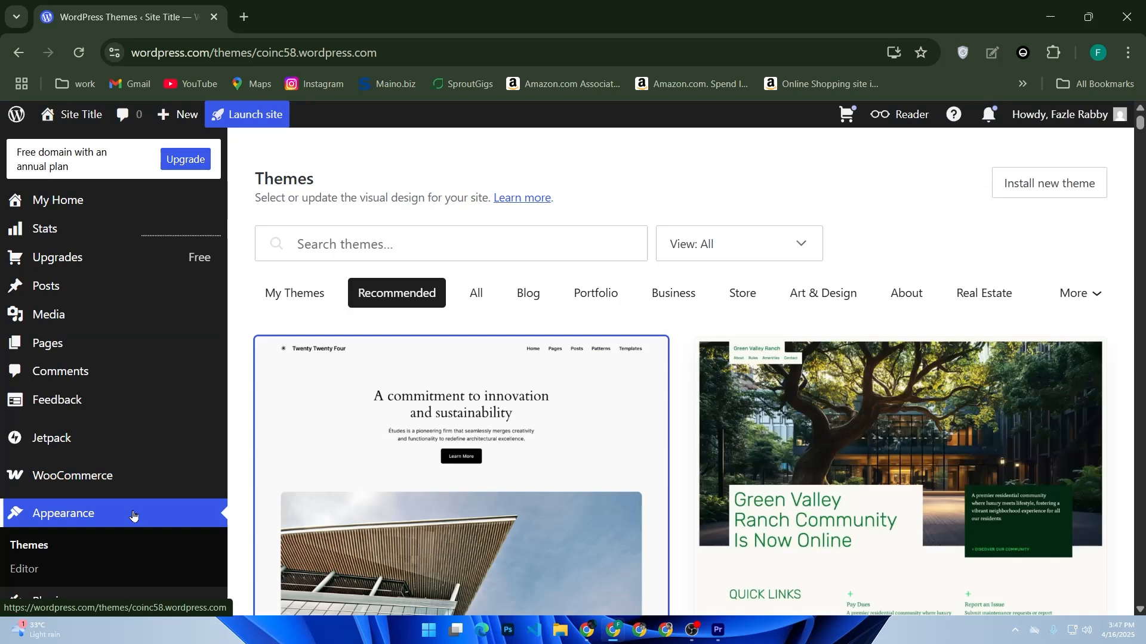
pyautogui.scroll(-2, 149, 494)
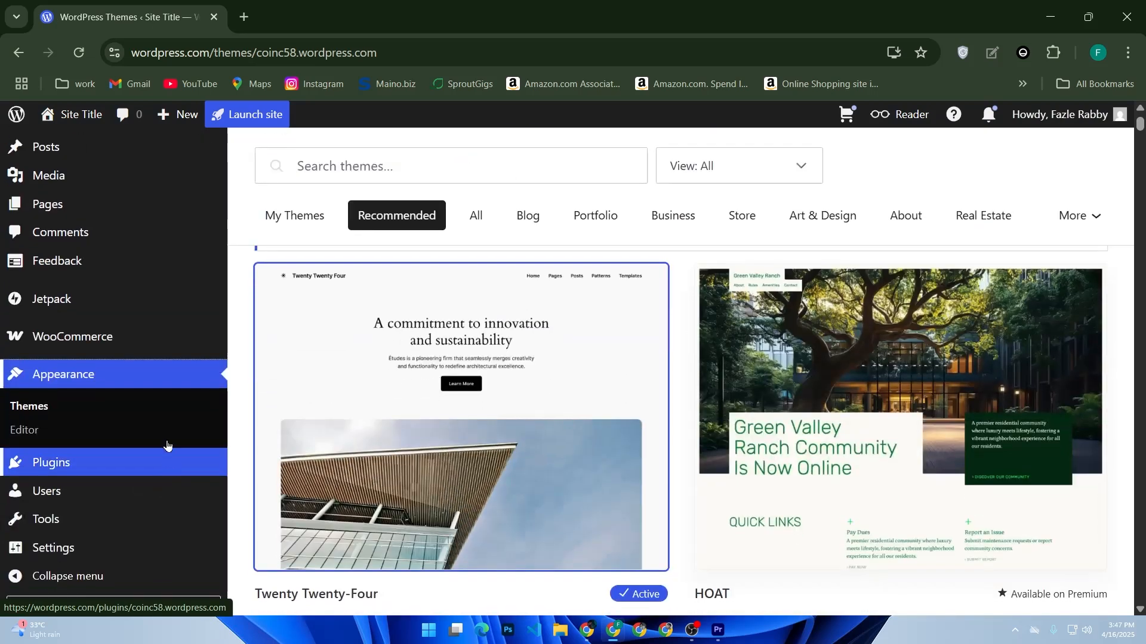
pyautogui.click(133, 408)
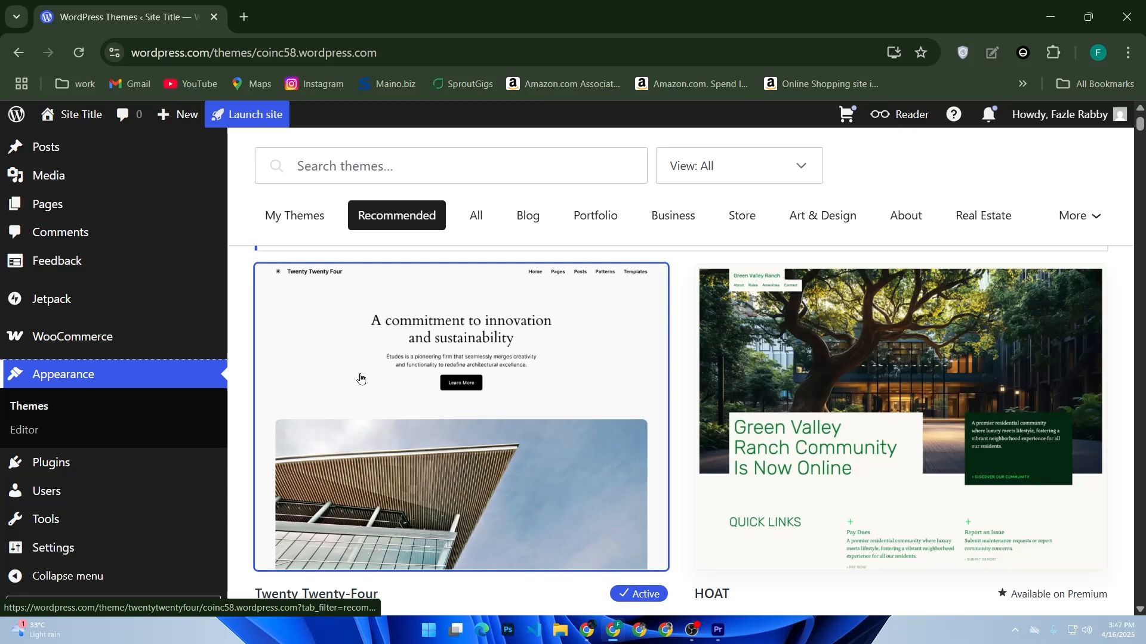
# - Look over the recommended themes and open the site editor for the active Twenty Twenty-Four theme
pyautogui.scroll(-5, 350, 374)
pyautogui.scroll(5, 350, 374)
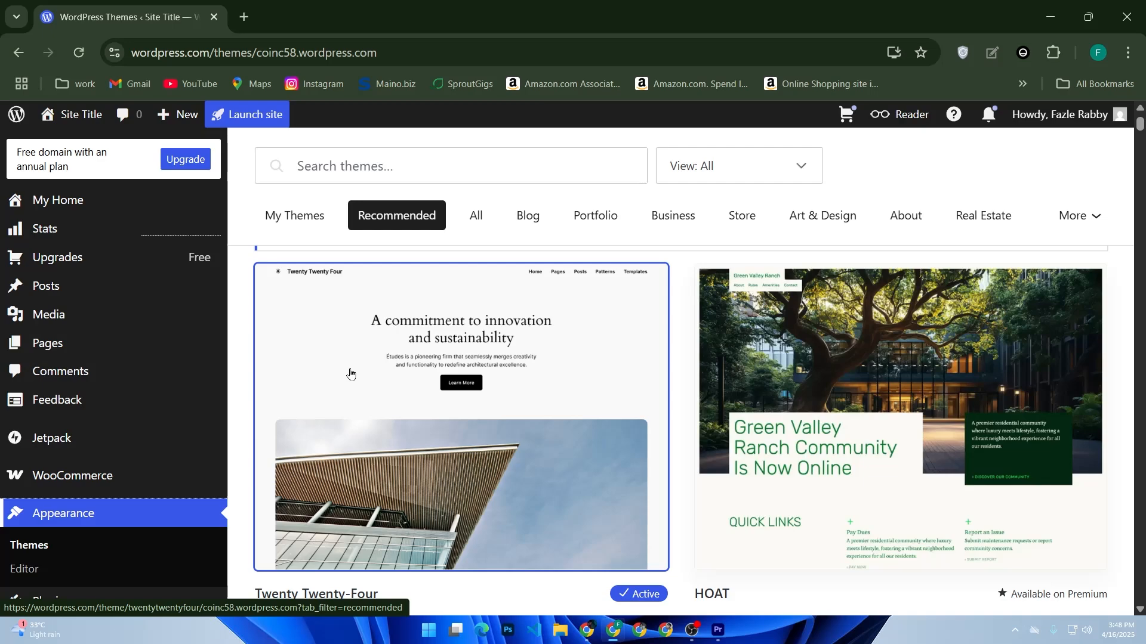
pyautogui.scroll(-2, 352, 373)
pyautogui.scroll(2, 358, 370)
pyautogui.click(51, 573)
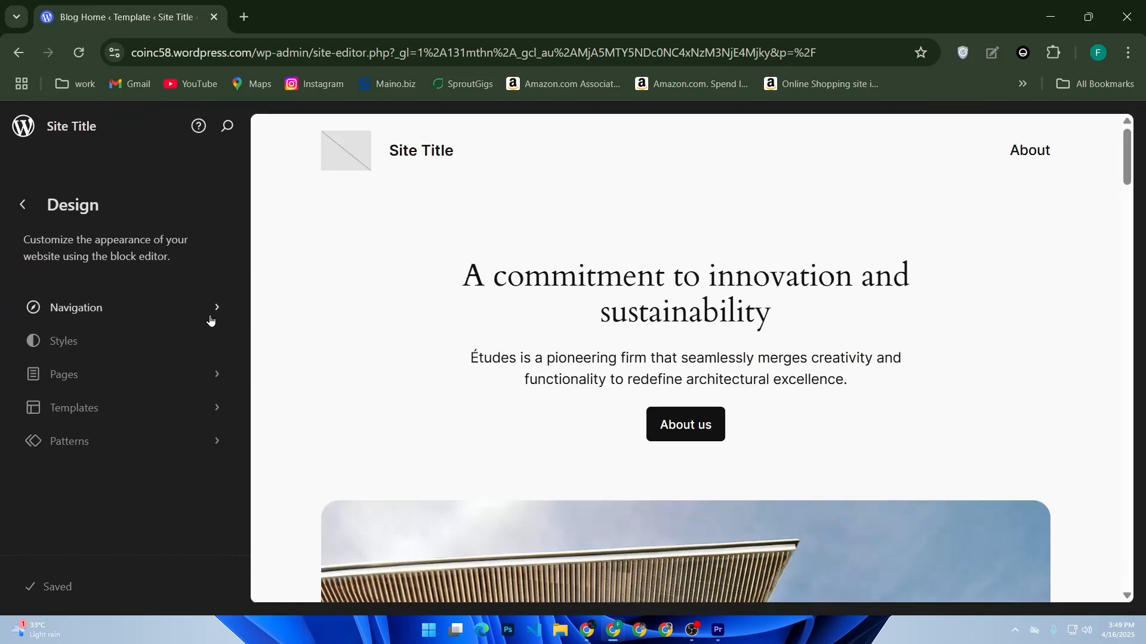
# - Go to the Navigation section of the site design and open the Blog Home template for editing
pyautogui.click(183, 316)
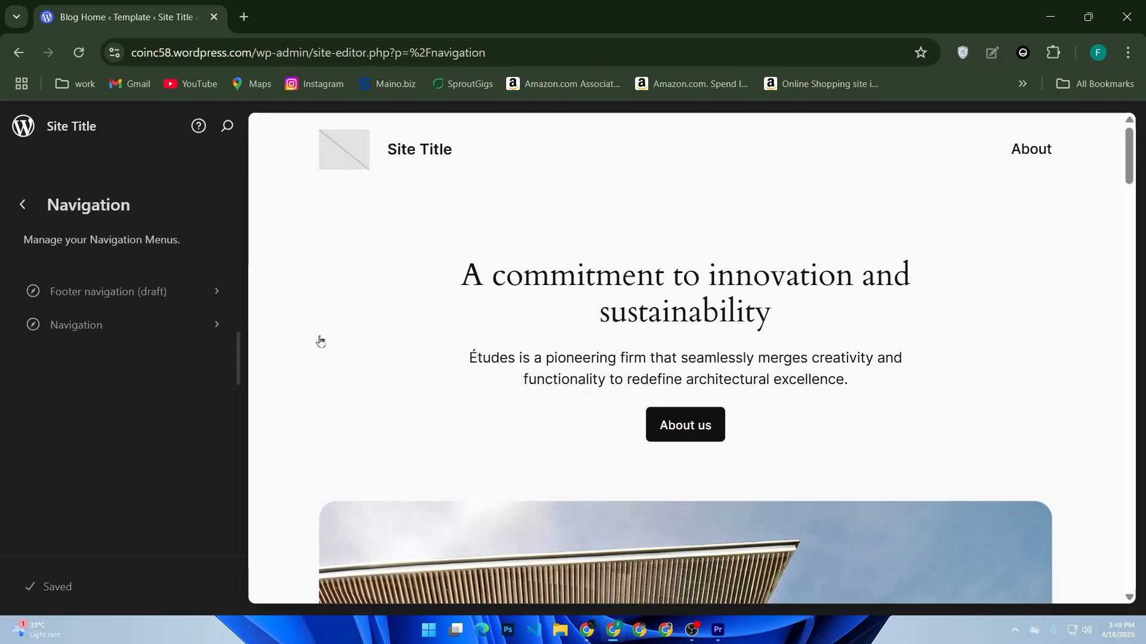
pyautogui.scroll(-5, 324, 341)
pyautogui.scroll(5, 708, 442)
pyautogui.click(703, 431)
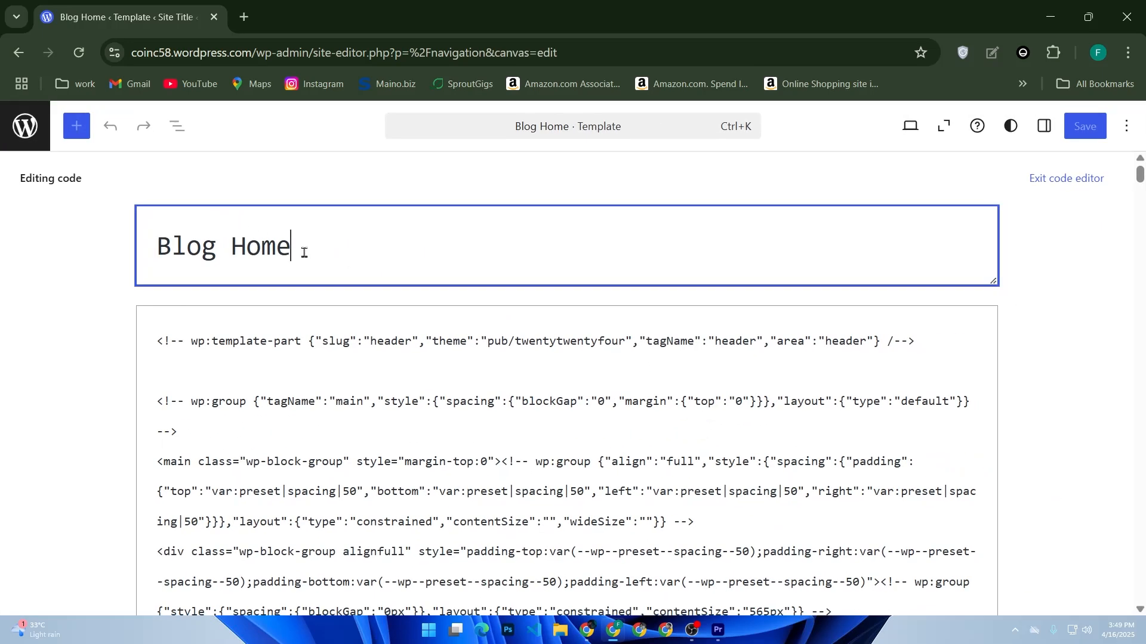
# - Leave the template editor, look through the Blog Home page preview and reopen the template for editing
pyautogui.moveTo(312, 248); pyautogui.dragTo(152, 249)
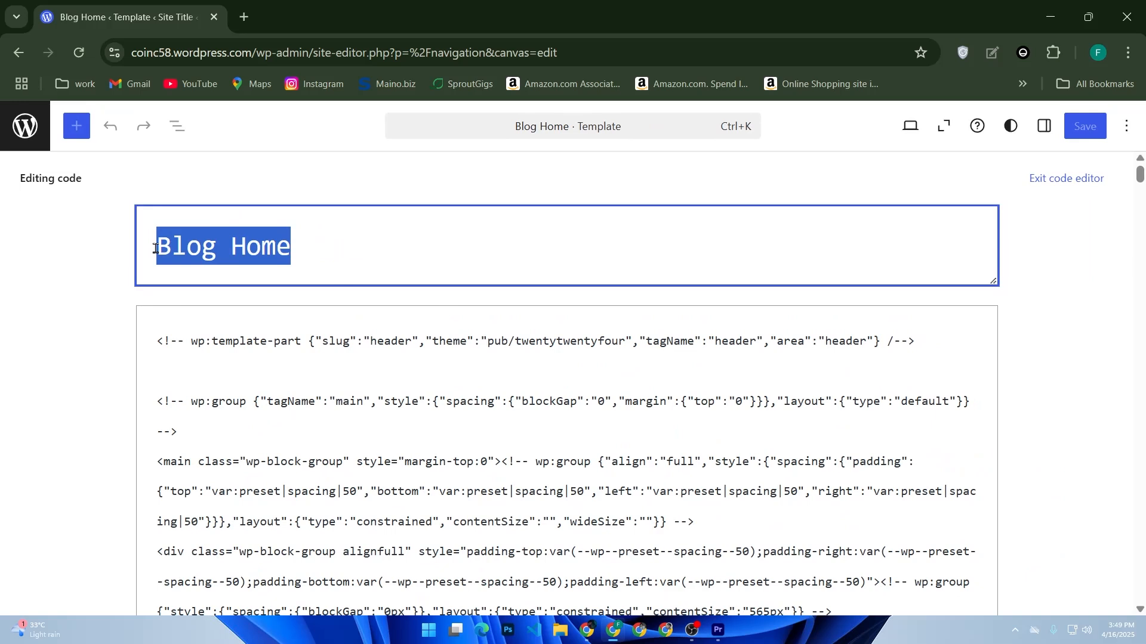
pyautogui.click(146, 226)
pyautogui.click(83, 179)
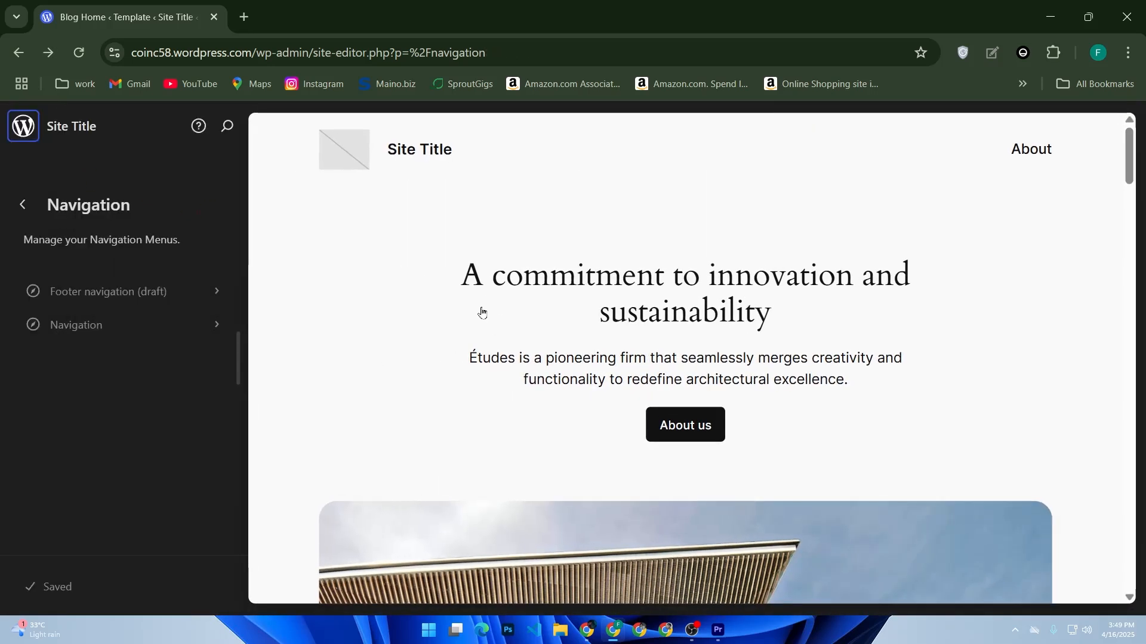
pyautogui.scroll(-10, 884, 317)
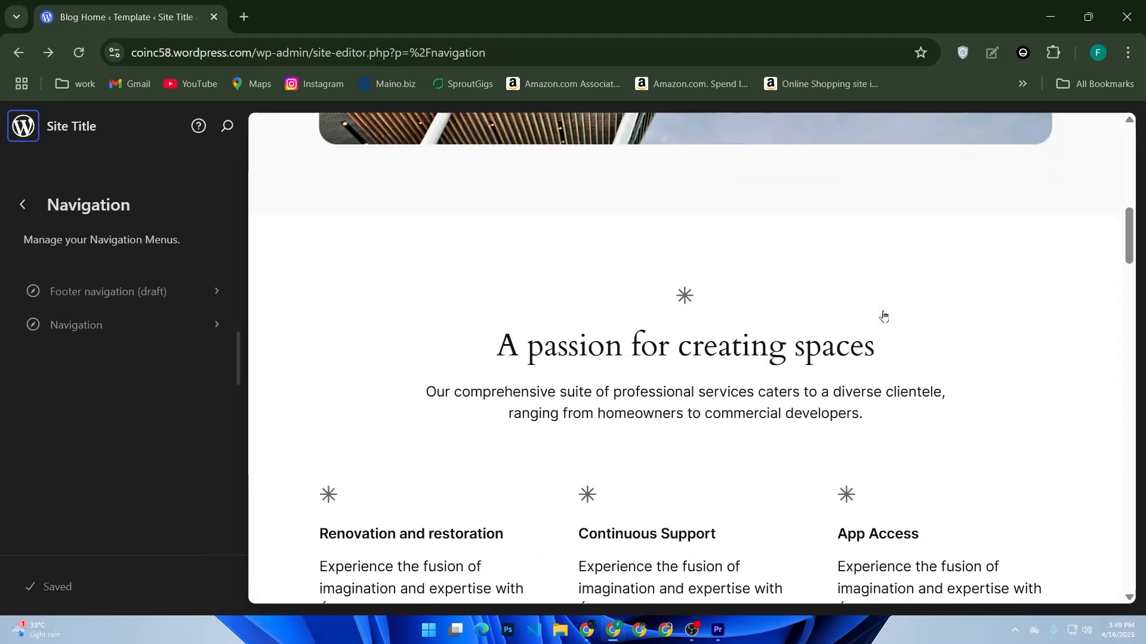
pyautogui.scroll(-2, 883, 317)
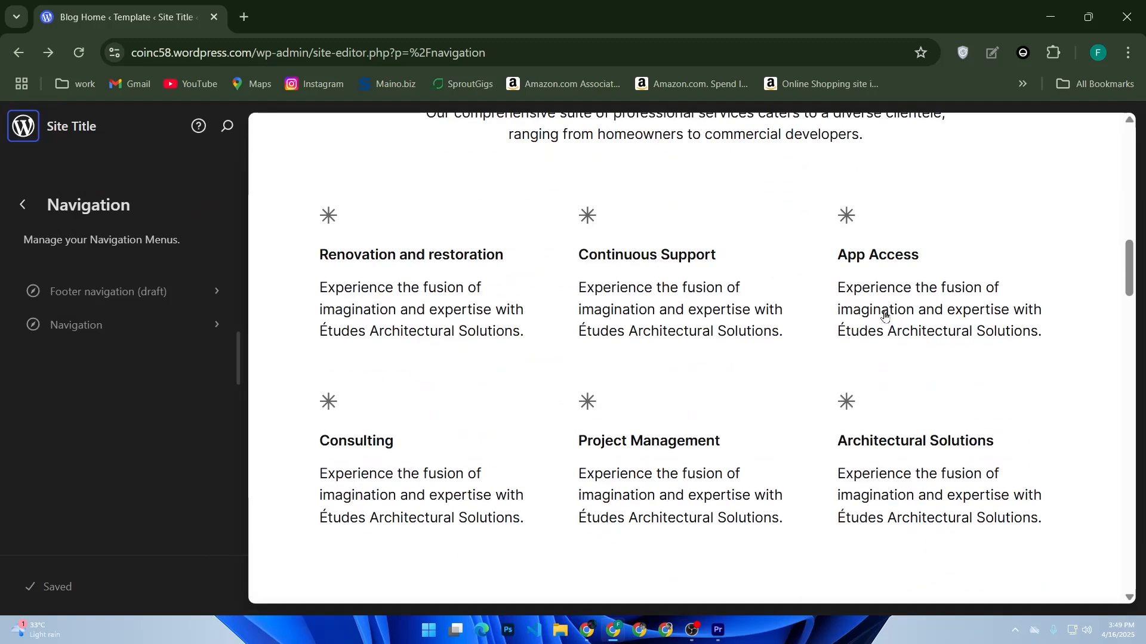
pyautogui.scroll(10, 884, 317)
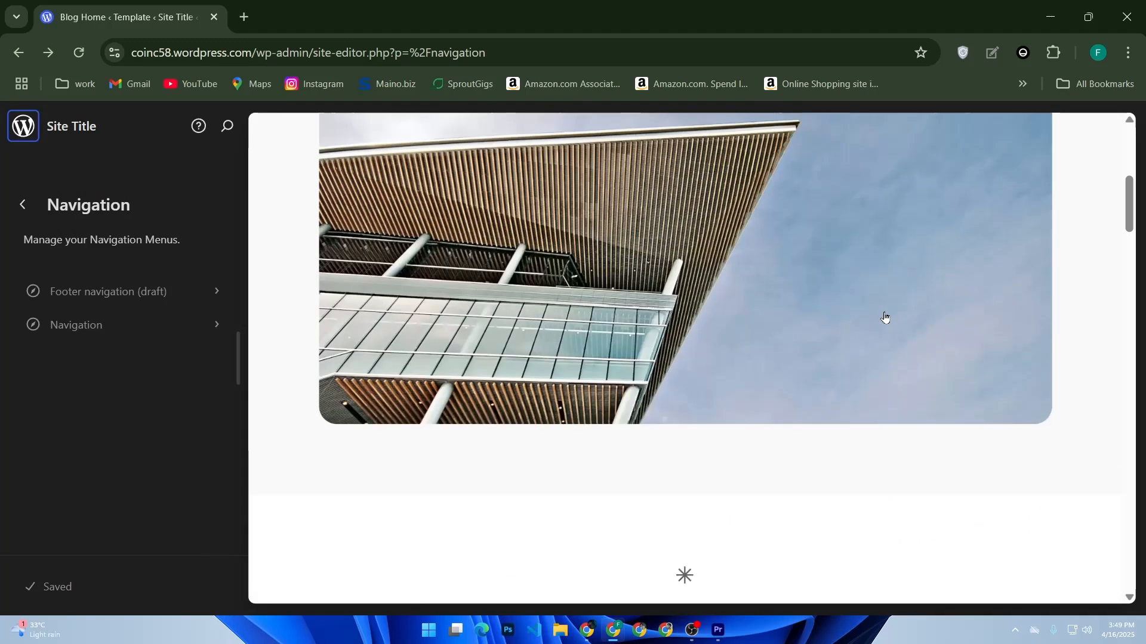
pyautogui.scroll(3, 884, 316)
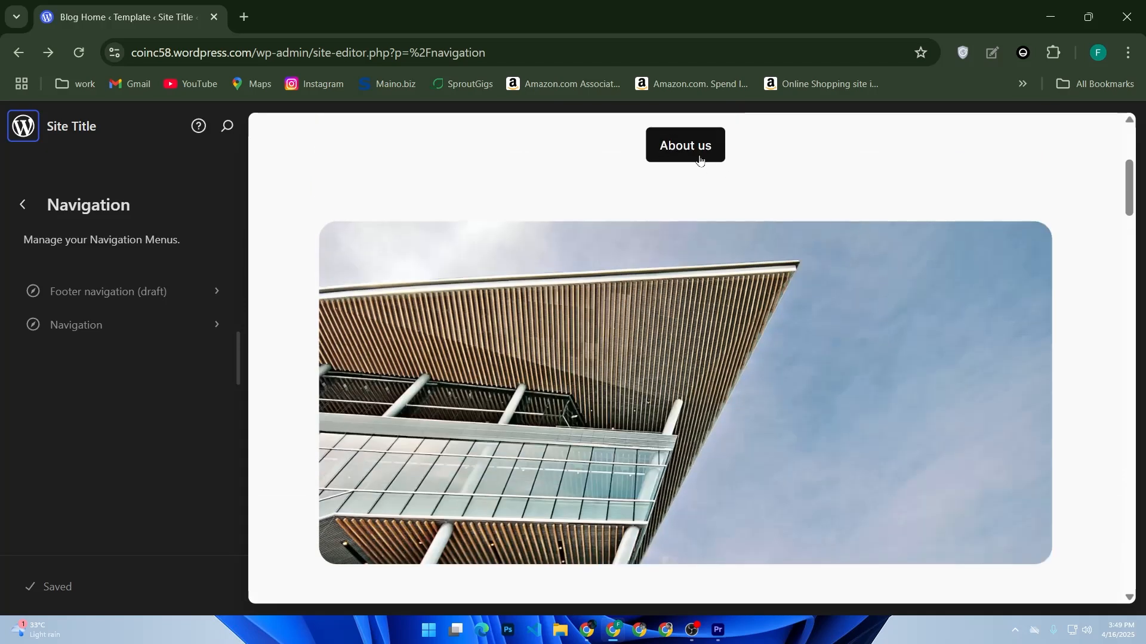
pyautogui.click(700, 158)
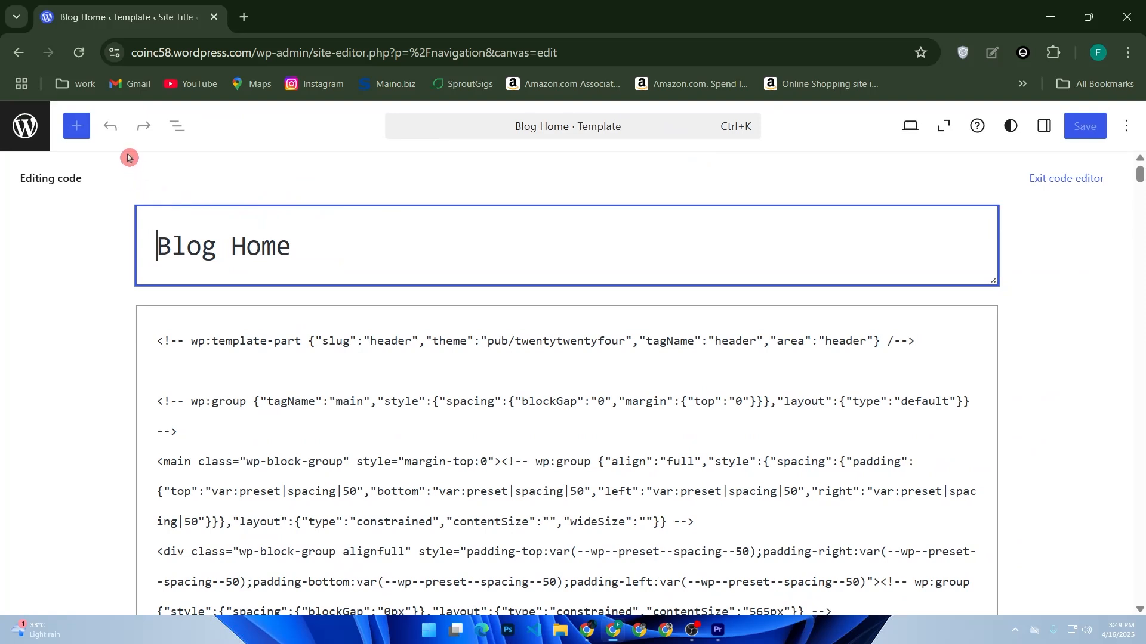
pyautogui.click(64, 266)
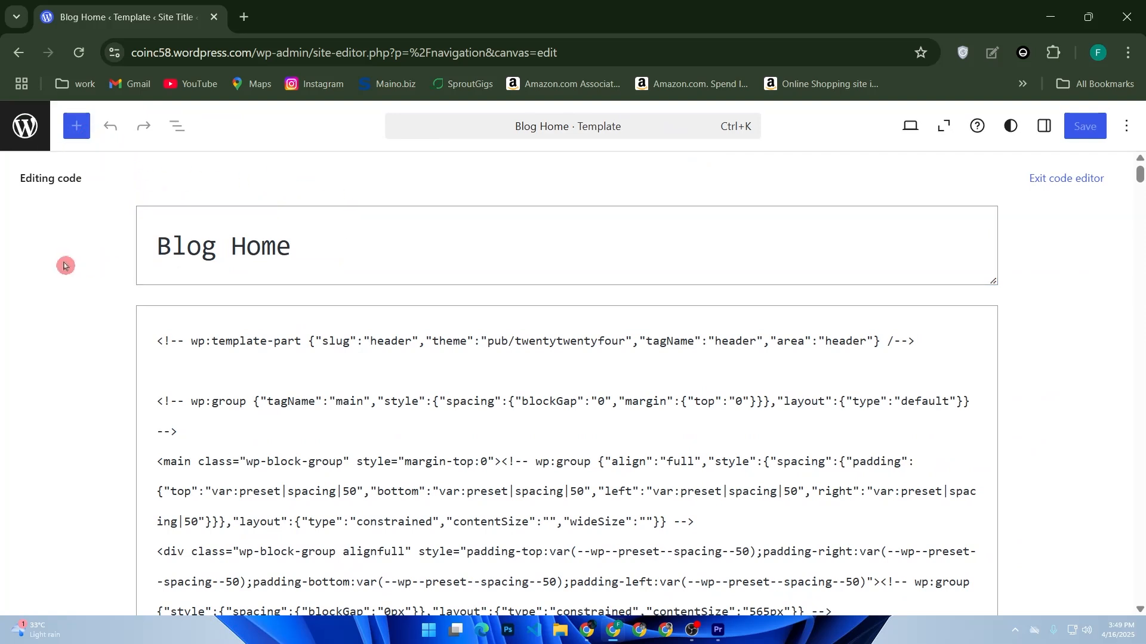
pyautogui.click(707, 138)
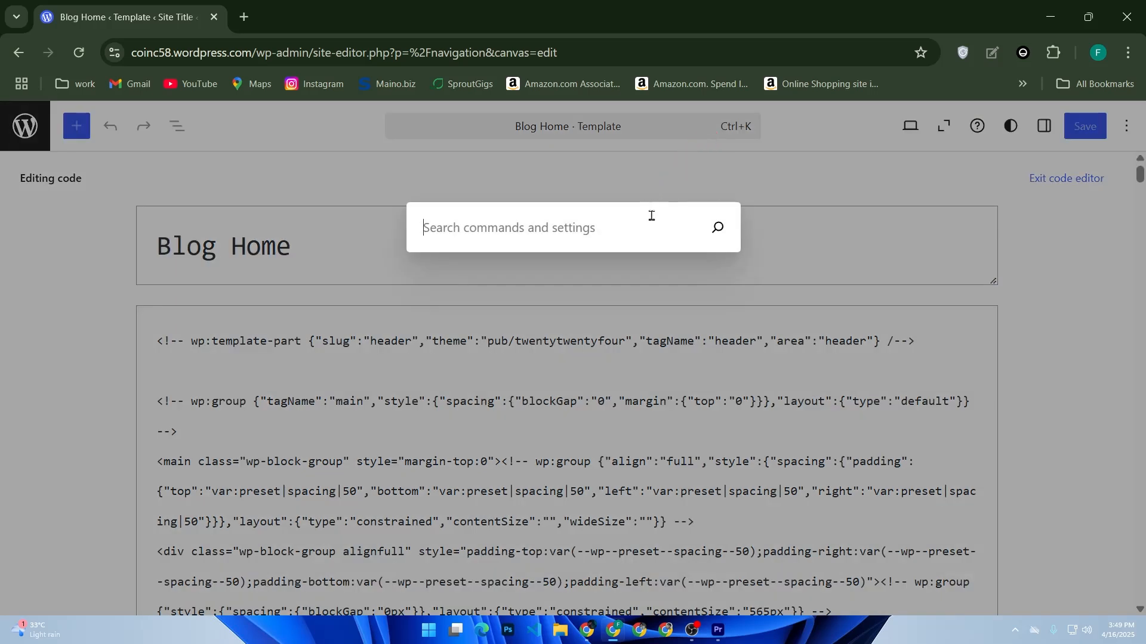
pyautogui.press('Escape')
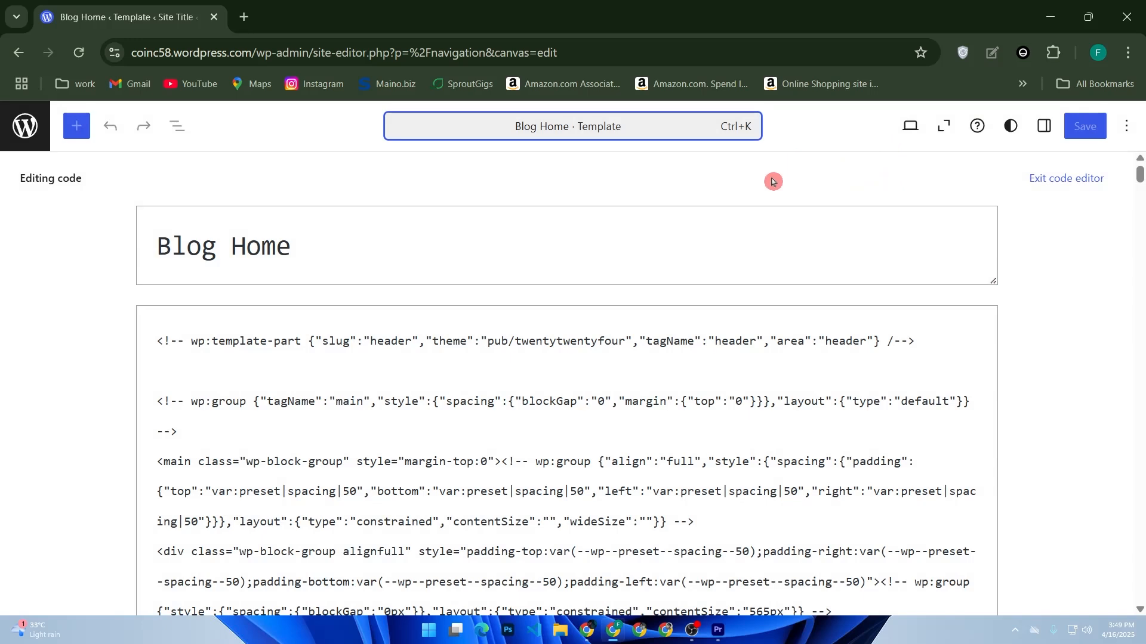
# - Switch the Blog Home template from the code editor to the visual editor
pyautogui.scroll(-5, 491, 317)
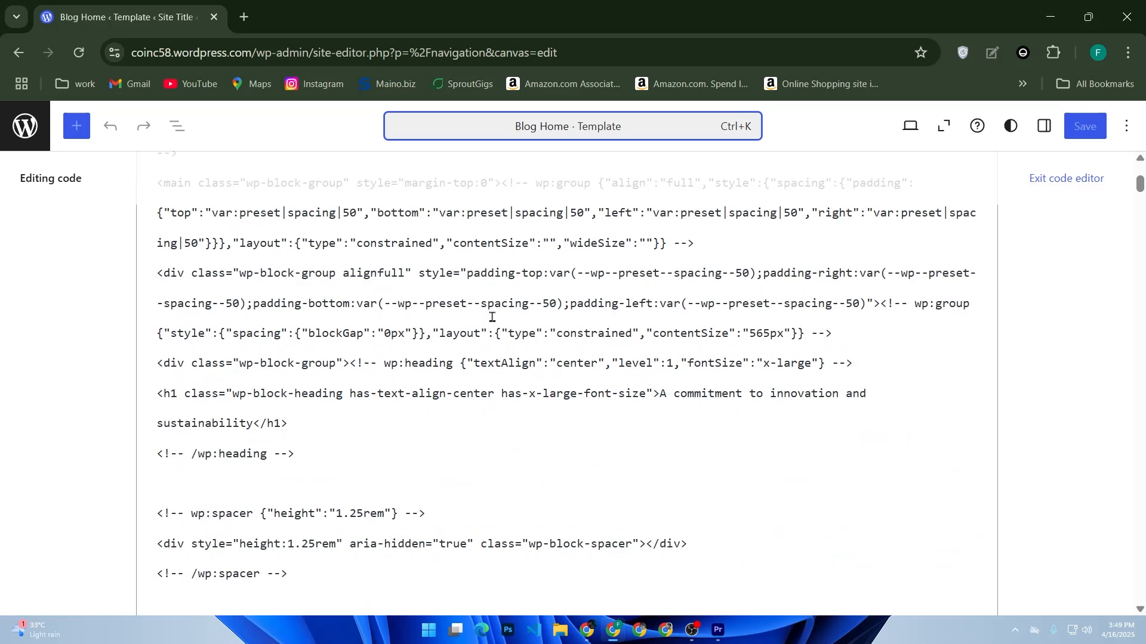
pyautogui.click(1121, 130)
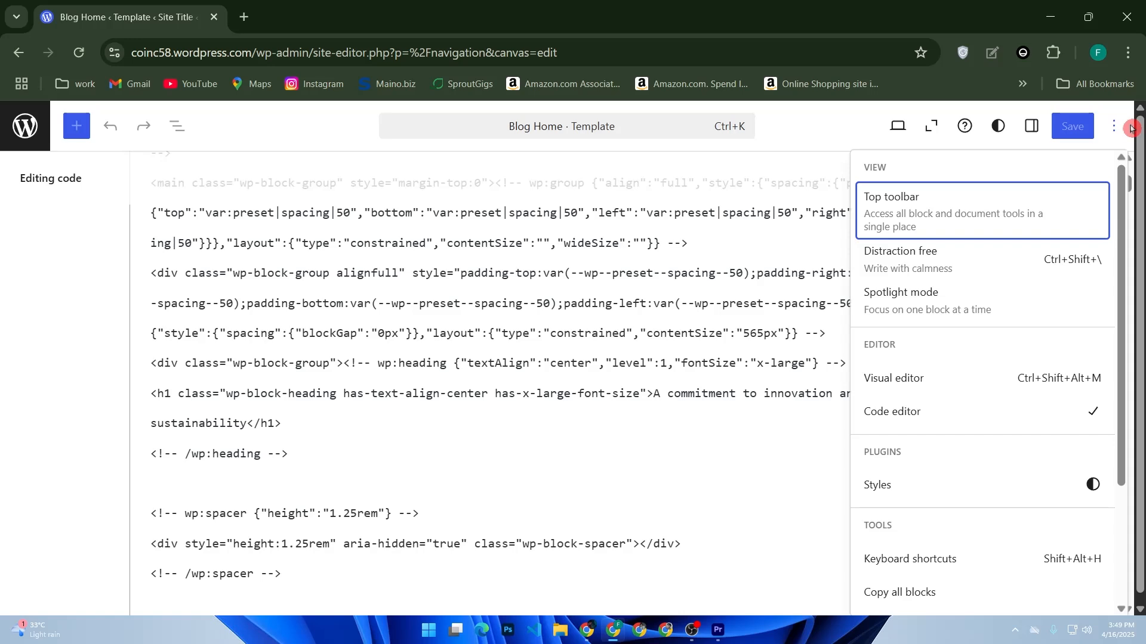
pyautogui.click(1033, 376)
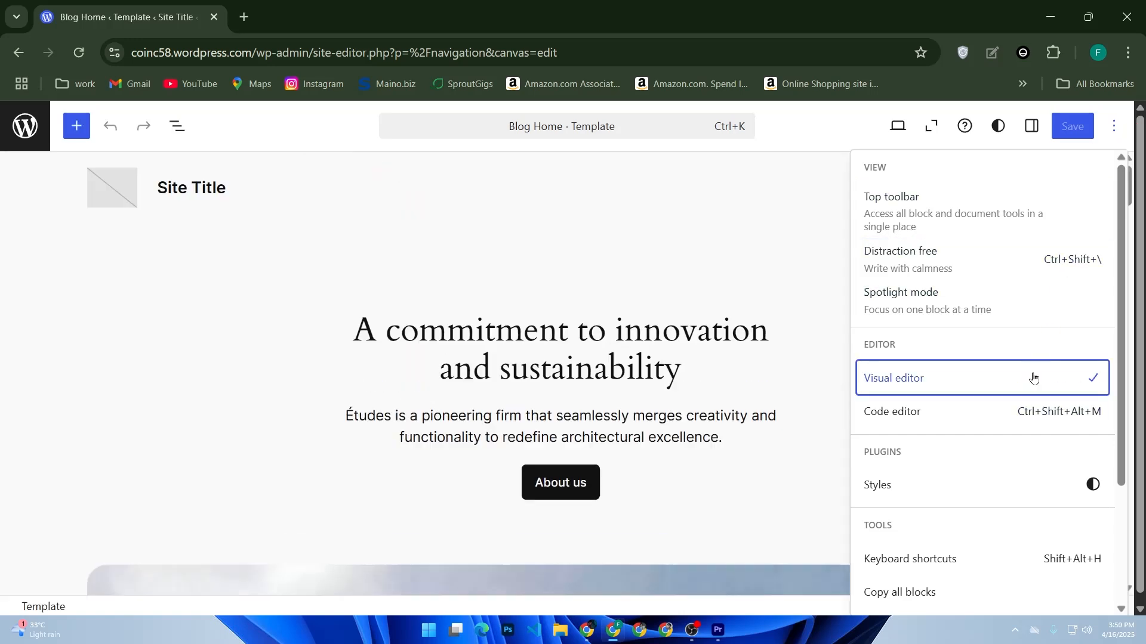
# - Open the block library and browse the available blocks from the text group down to the design and widget groups
pyautogui.click(76, 126)
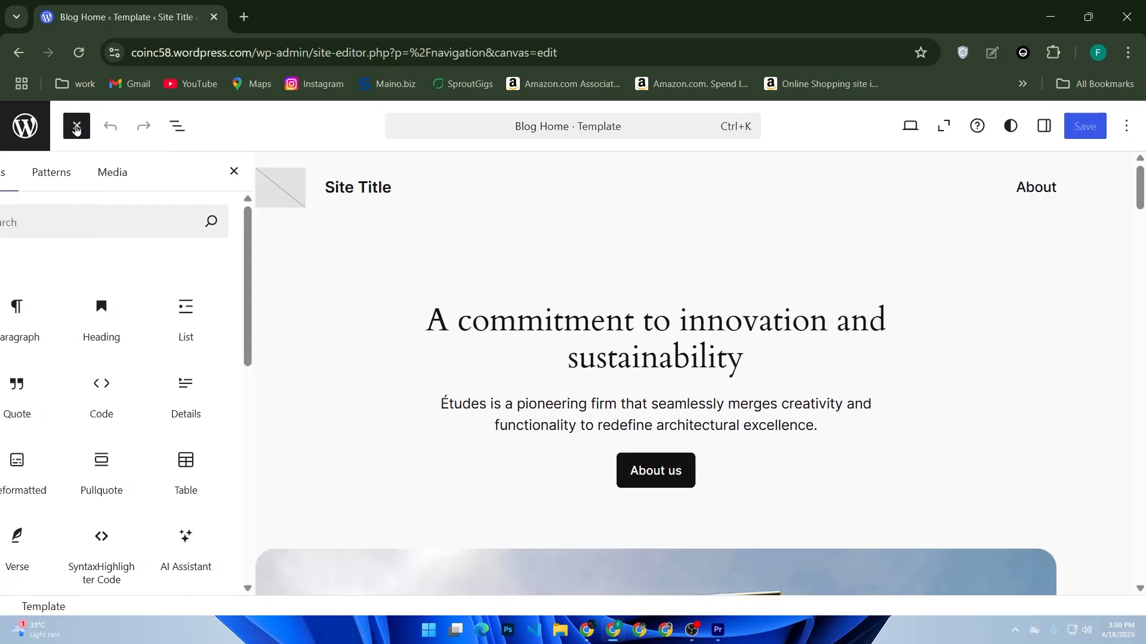
pyautogui.scroll(-2, 170, 323)
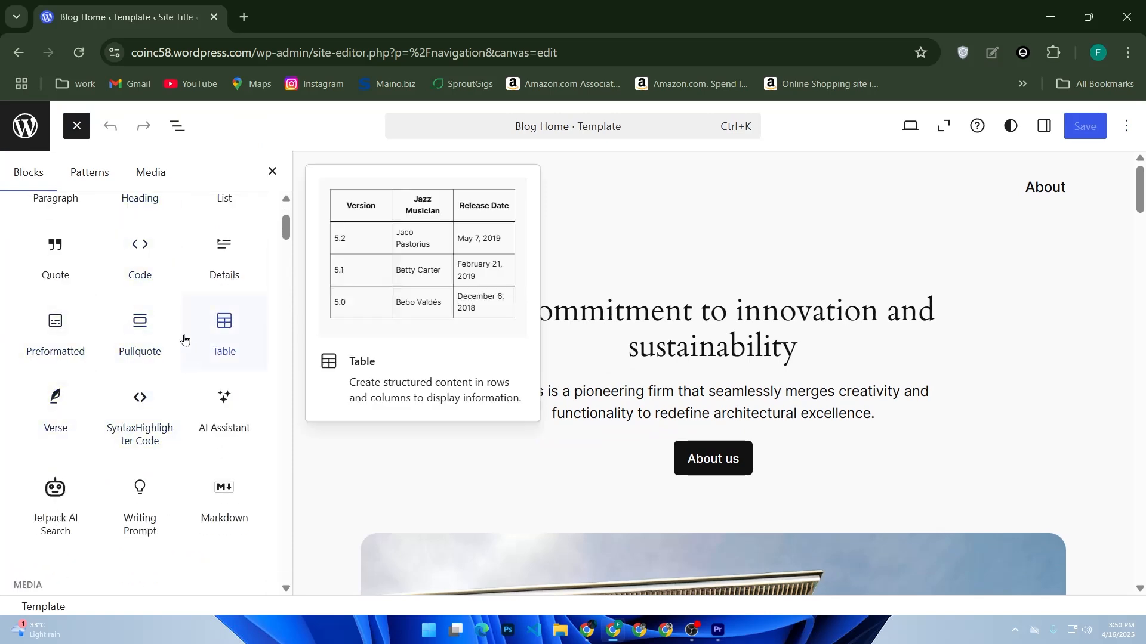
pyautogui.scroll(-2, 155, 304)
pyautogui.scroll(-4, 157, 307)
pyautogui.scroll(-4, 141, 361)
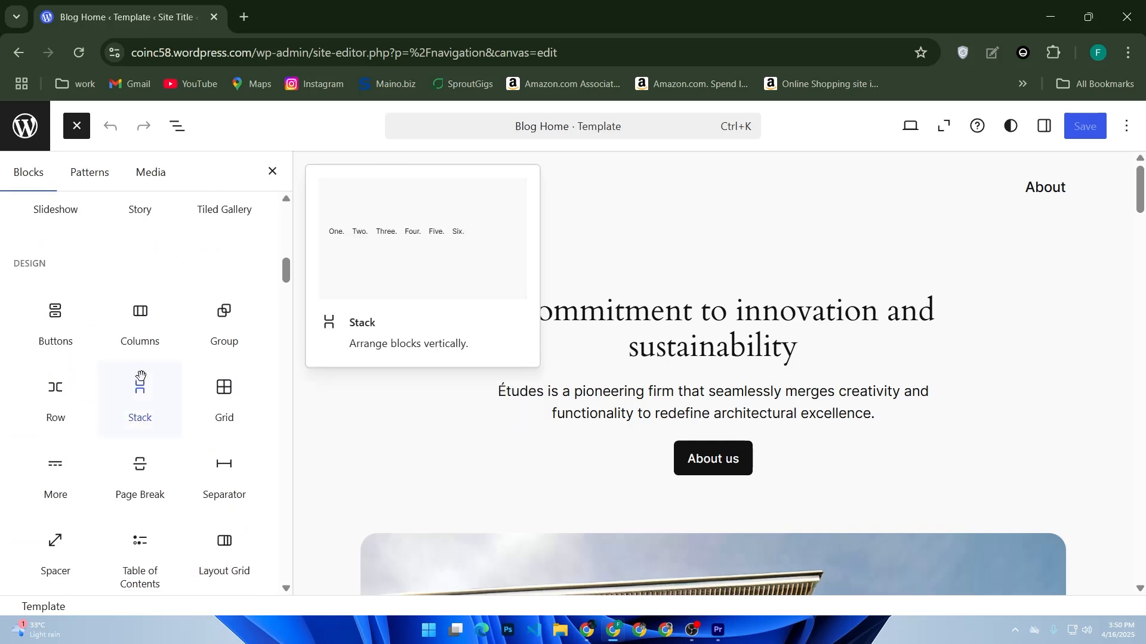
pyautogui.scroll(-2, 89, 370)
pyautogui.scroll(2, 102, 325)
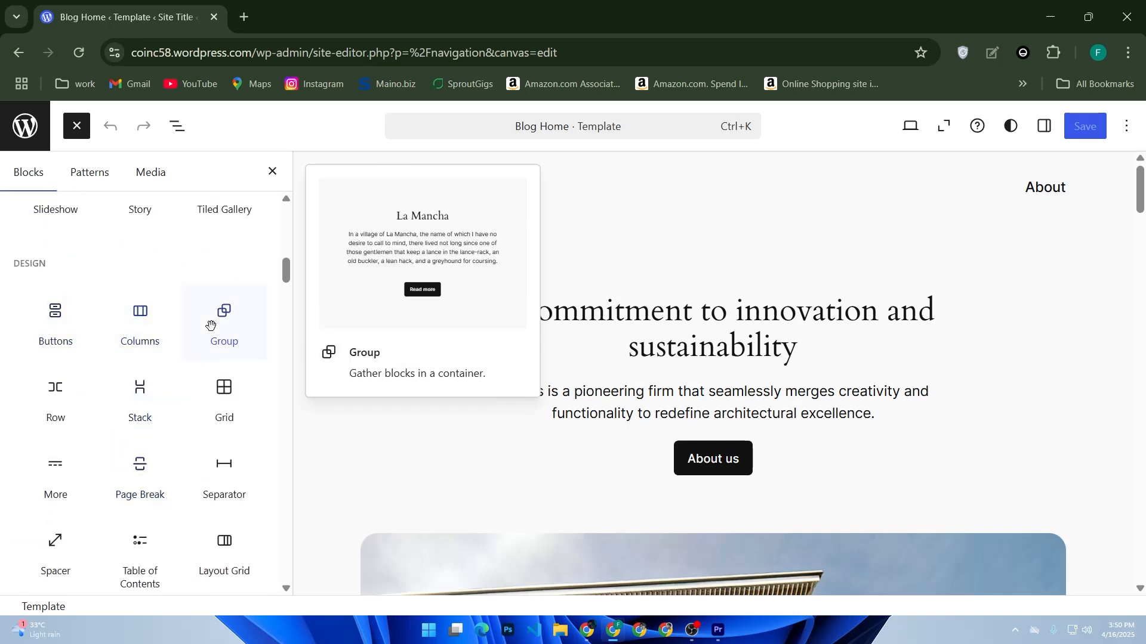
pyautogui.scroll(-2, 149, 346)
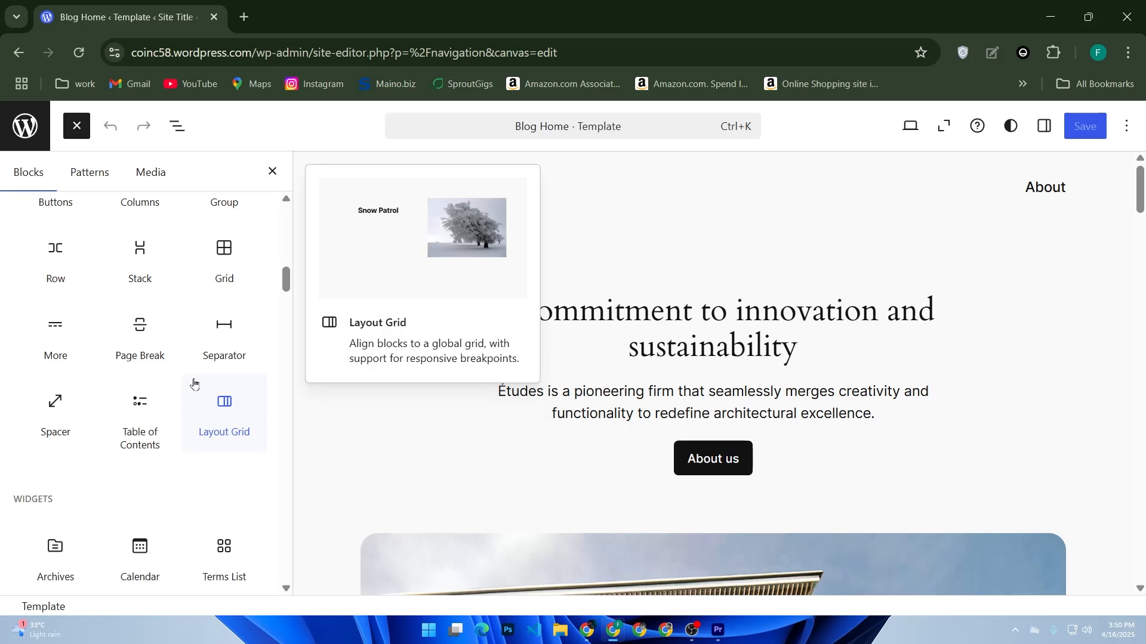
# - Highlight the "About us" button label with the custom red text color FF0000
pyautogui.click(695, 455)
pyautogui.doubleClick(695, 455)
pyautogui.click(692, 455)
pyautogui.moveTo(691, 456); pyautogui.dragTo(739, 460)
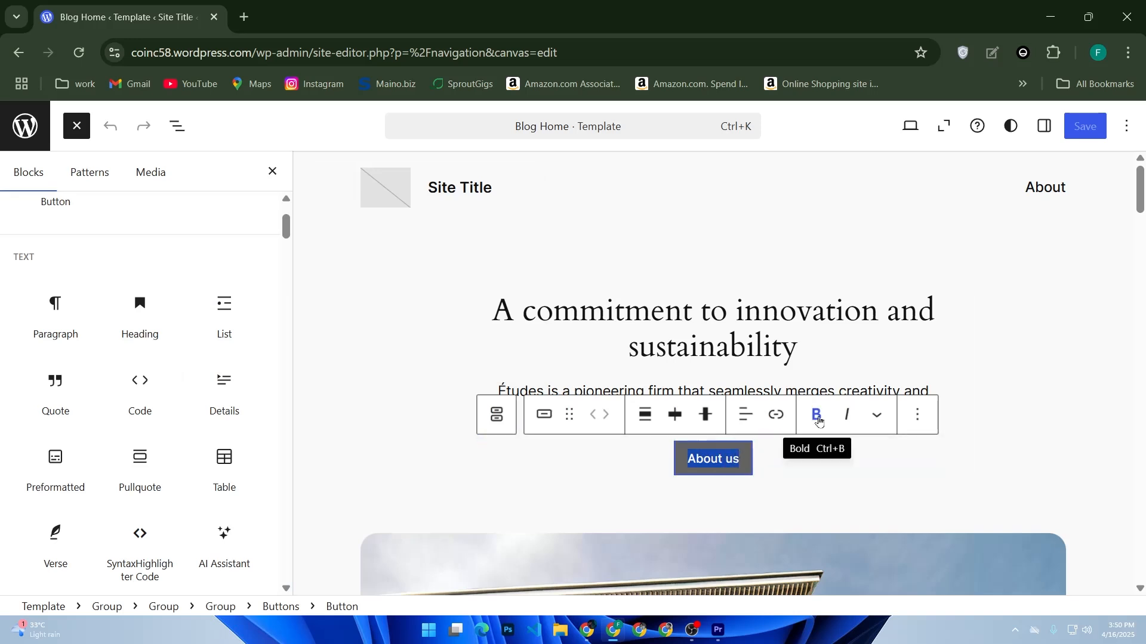
pyautogui.click(877, 418)
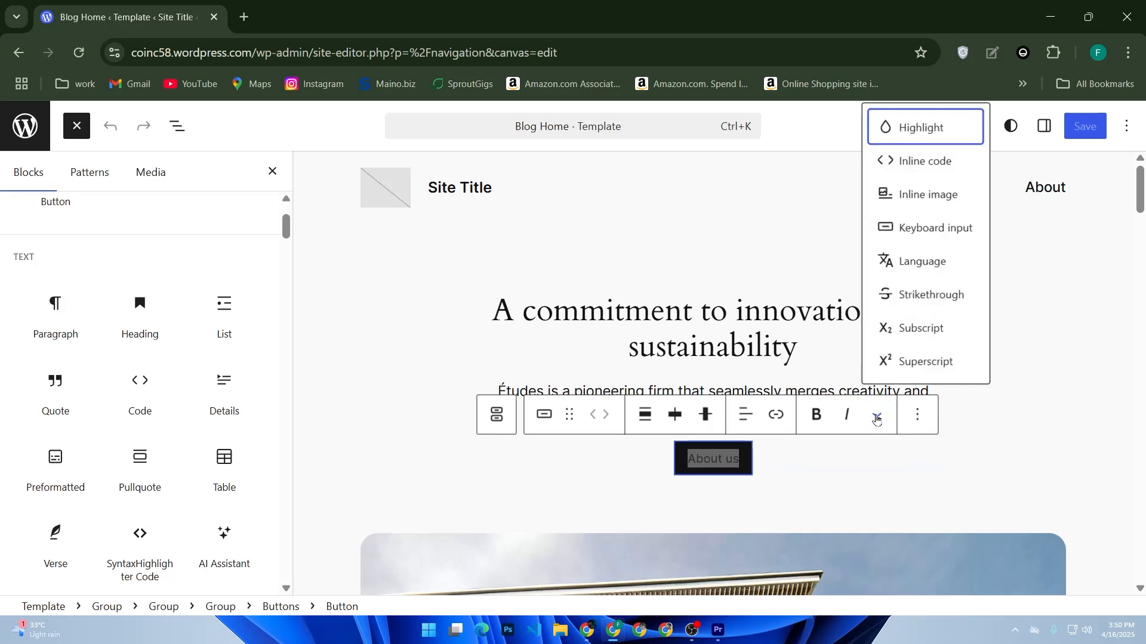
pyautogui.click(910, 130)
pyautogui.scroll(-2, 769, 505)
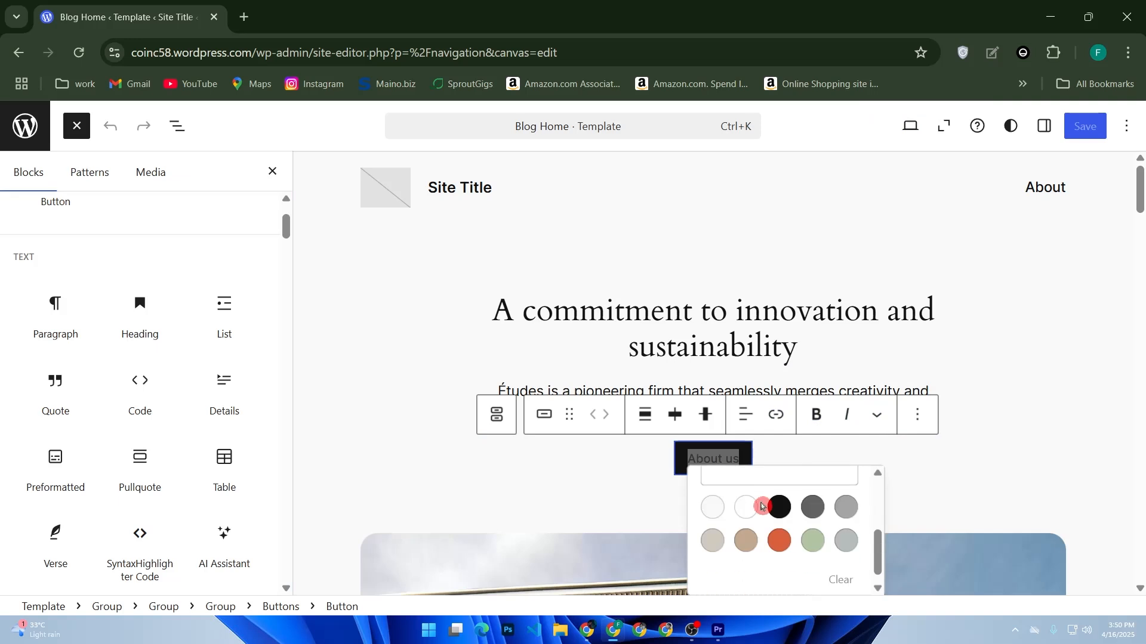
pyautogui.scroll(-1, 791, 548)
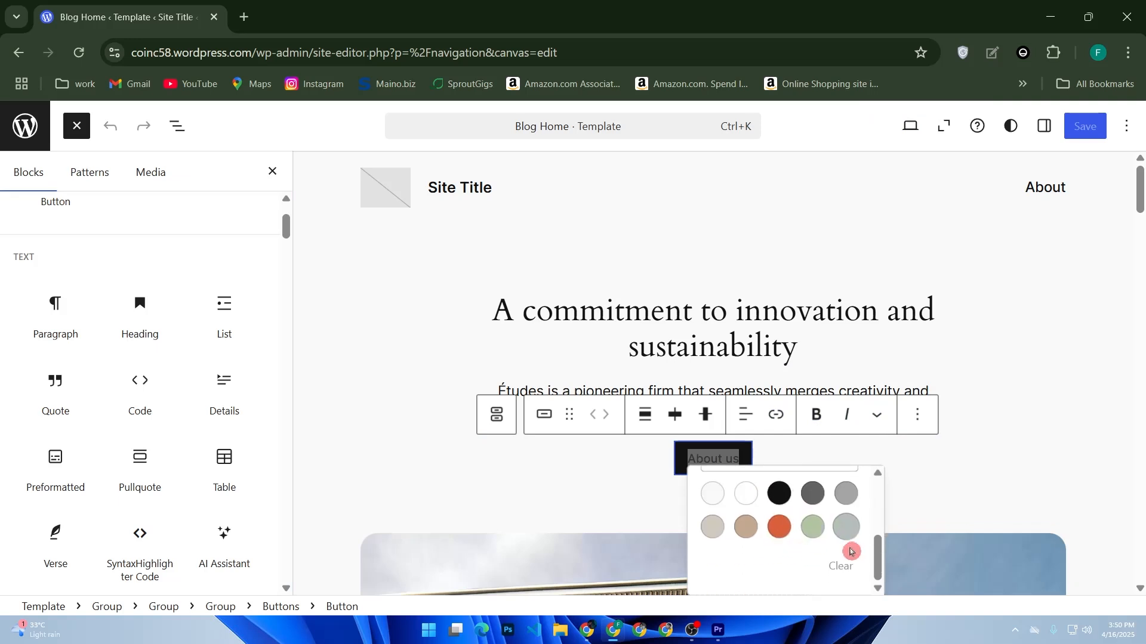
pyautogui.scroll(2, 815, 523)
pyautogui.click(802, 539)
pyautogui.moveTo(818, 338); pyautogui.dragTo(889, 179)
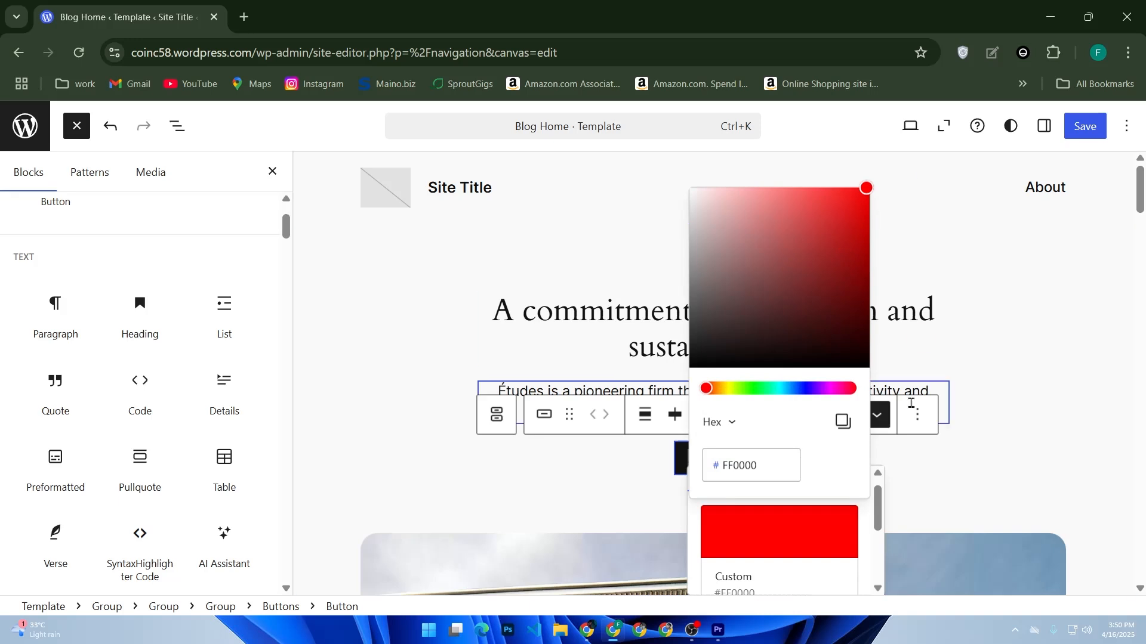
pyautogui.click(890, 489)
# - Give the "About us" button label a white (#FFFFFF) highlight background and deselect the button
pyautogui.click(795, 474)
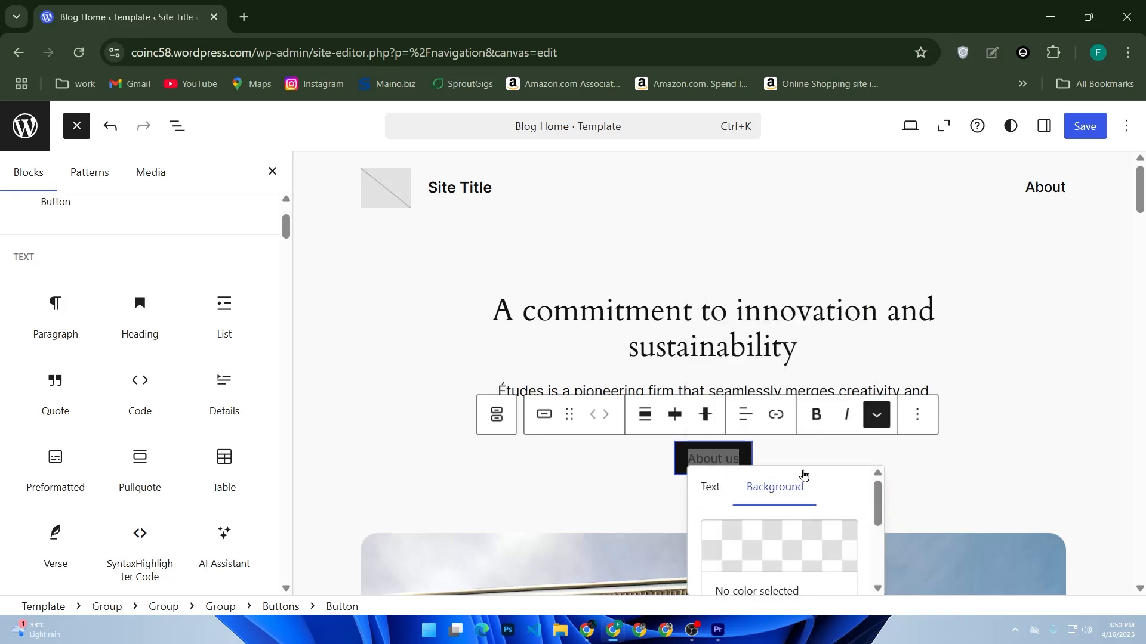
pyautogui.scroll(-3, 796, 537)
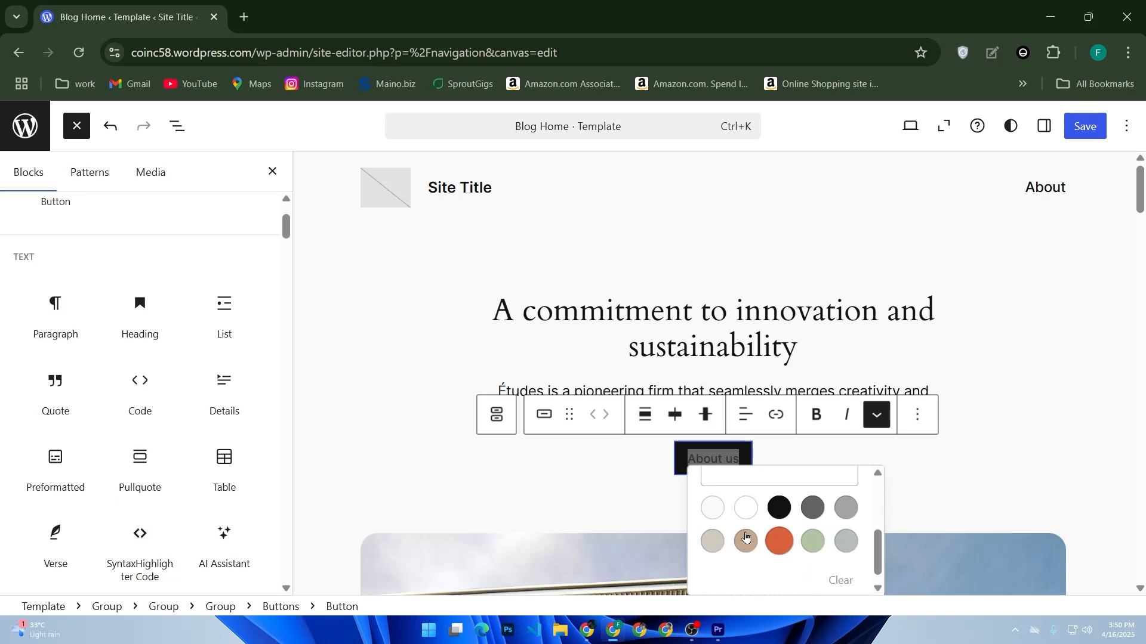
pyautogui.click(746, 508)
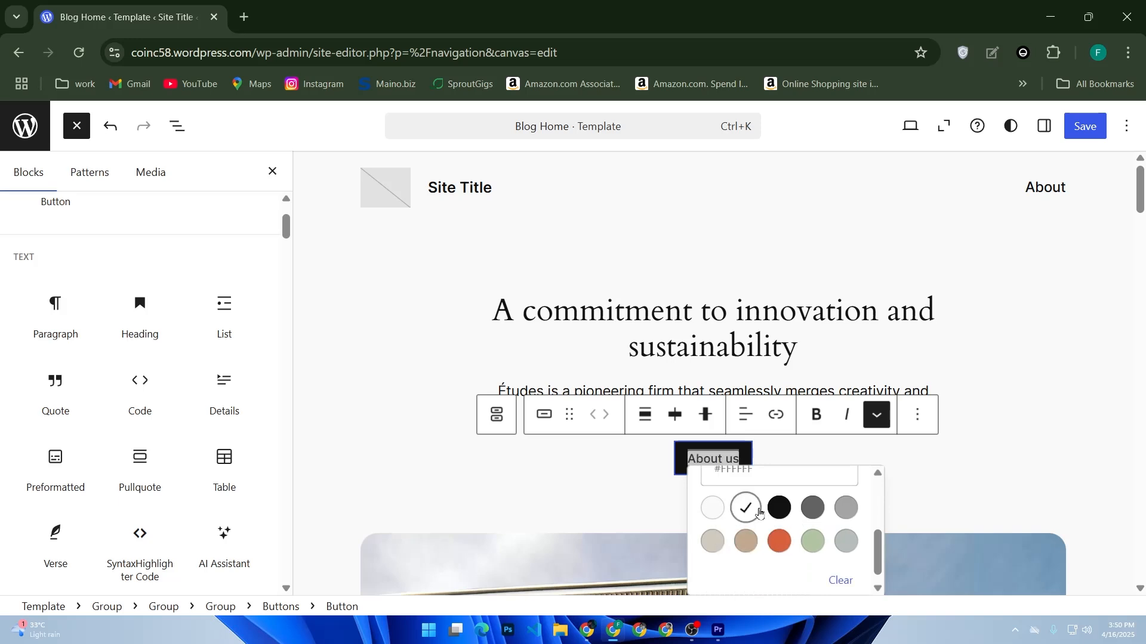
pyautogui.click(772, 460)
pyautogui.click(734, 459)
pyautogui.moveTo(742, 462); pyautogui.dragTo(340, 429)
pyautogui.click(369, 392)
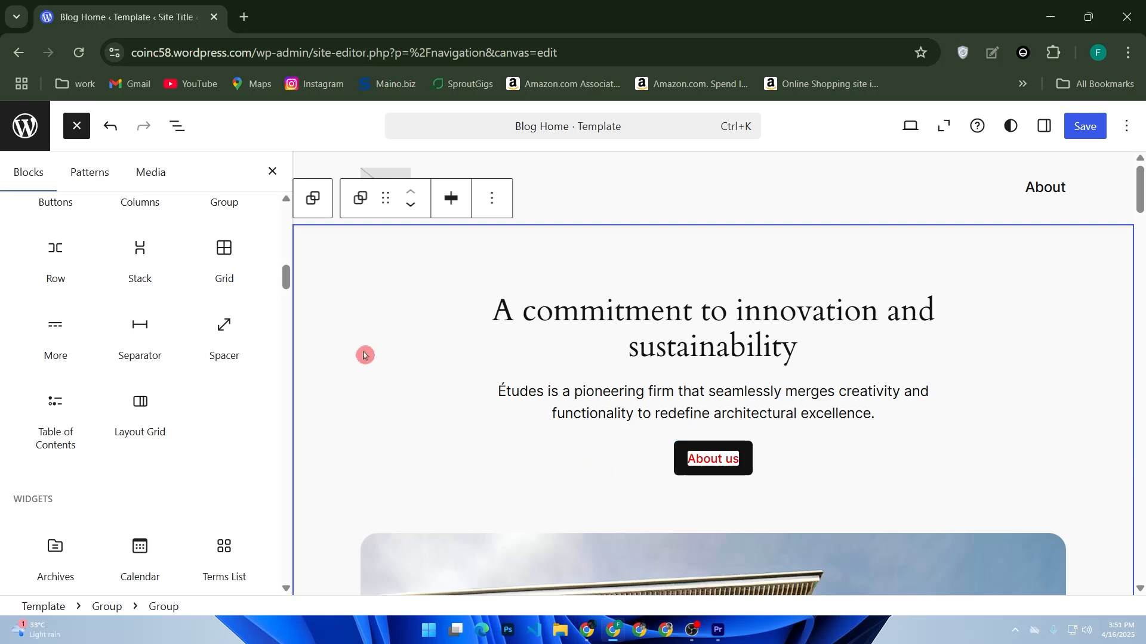
# - Exit the Blog Home template and return to the Themes page, discarding the unsaved changes
pyautogui.click(21, 126)
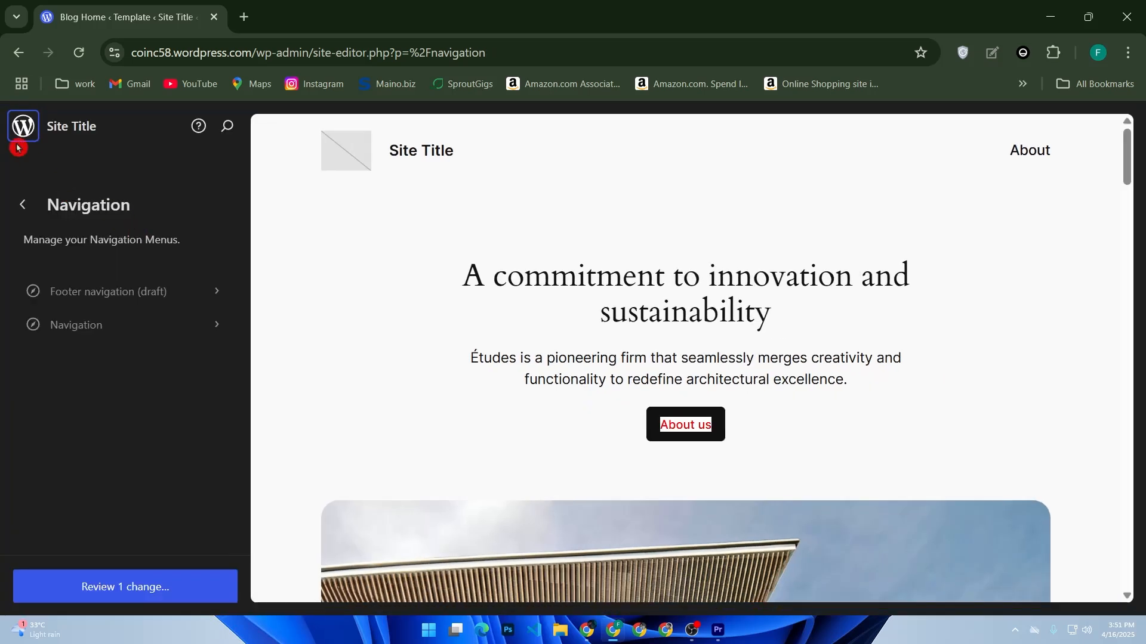
pyautogui.click(11, 57)
pyautogui.click(11, 57)
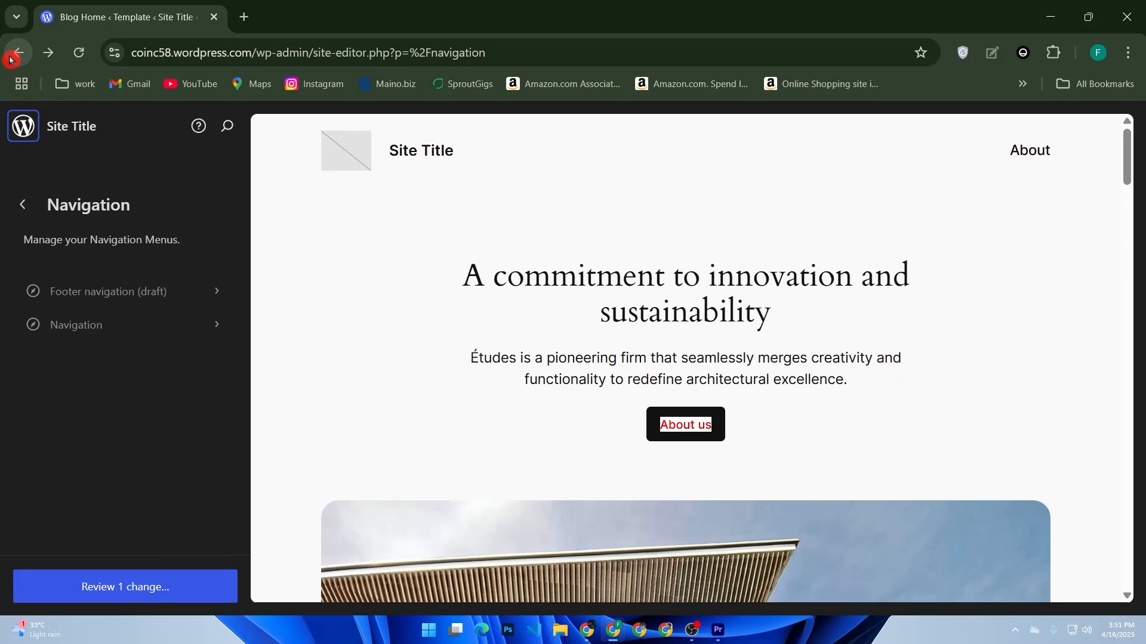
pyautogui.click(11, 57)
pyautogui.click(11, 57)
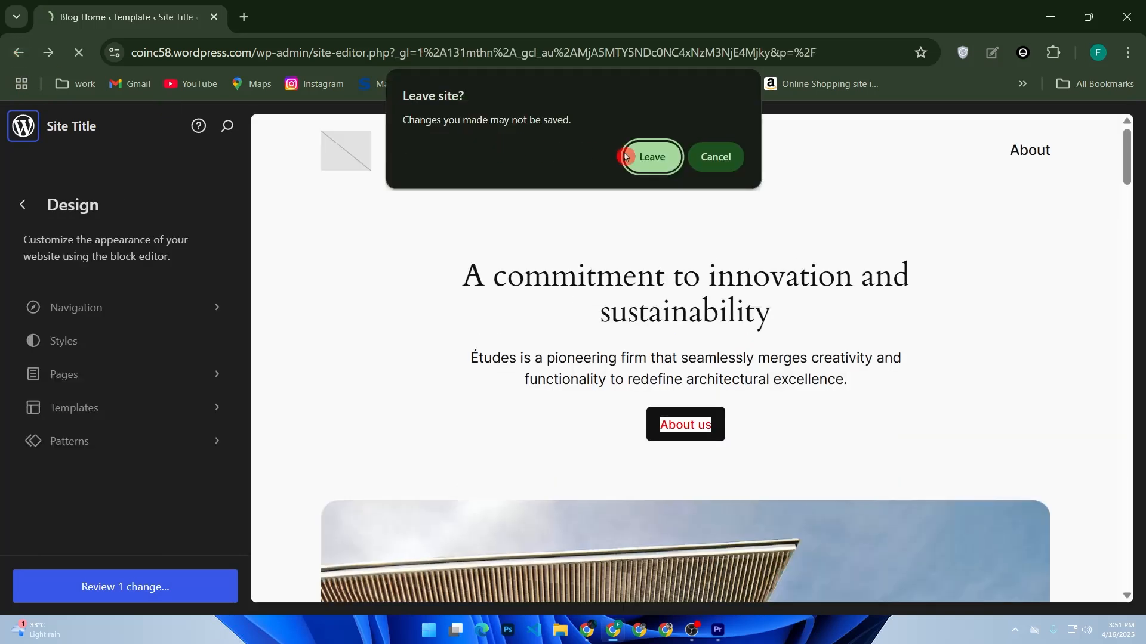
pyautogui.click(653, 159)
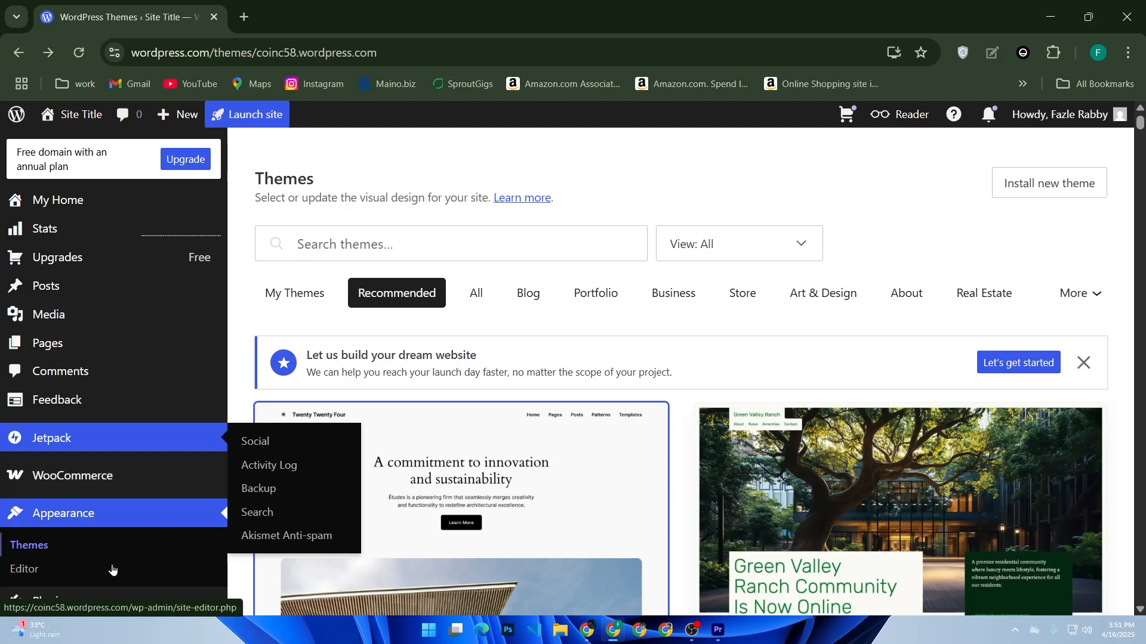
# - Reopen the site editor from the Twenty Twenty Four theme and open the Blog Home template for editing from the Navigation section
pyautogui.click(491, 543)
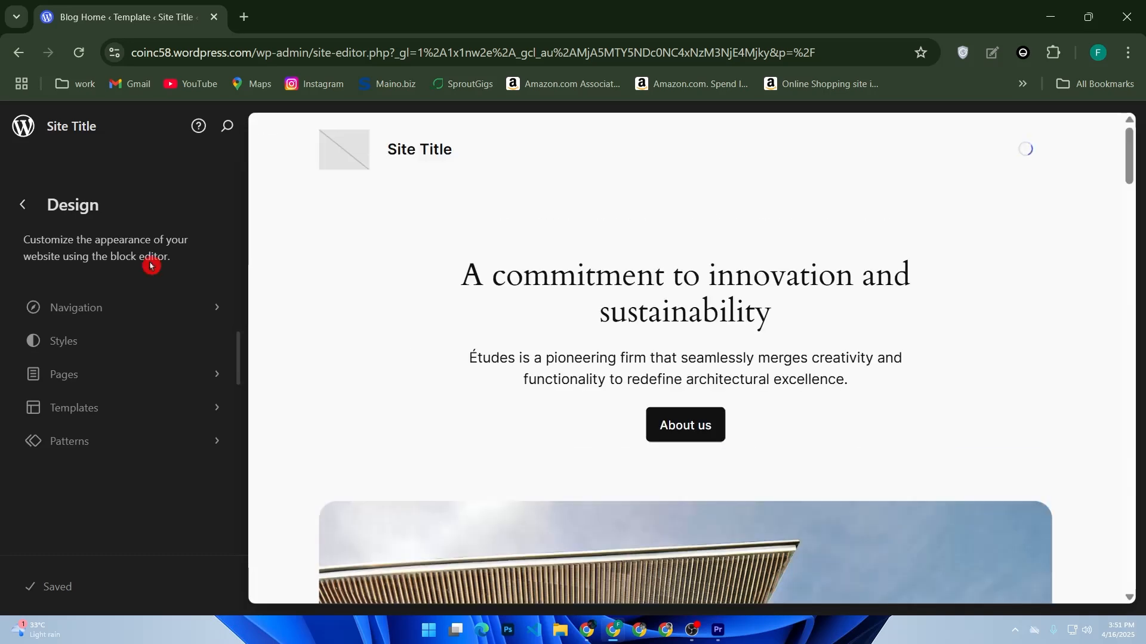
pyautogui.click(117, 309)
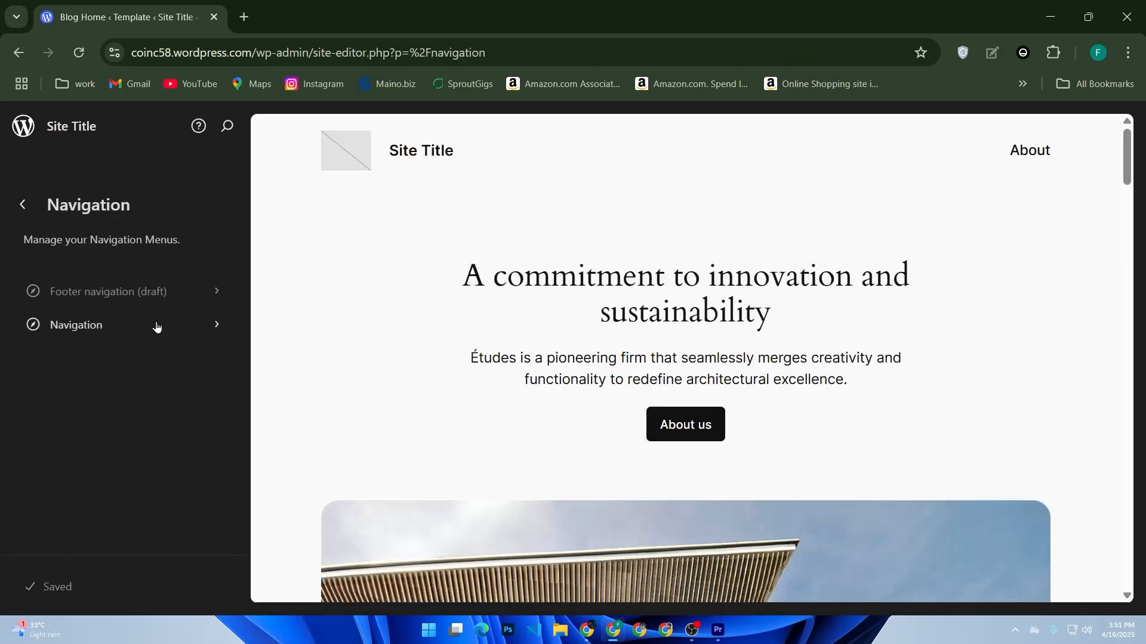
pyautogui.click(703, 433)
# - Browse the block library from the text group down to the widgets and add a Social Icons block at the end of the template
pyautogui.click(77, 128)
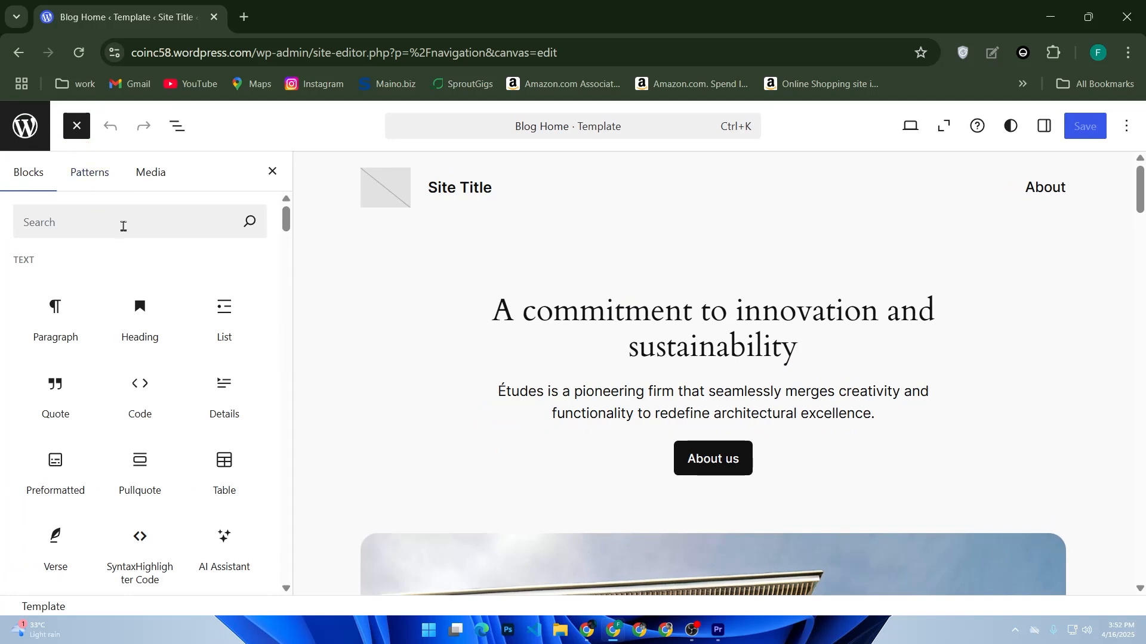
pyautogui.moveTo(226, 316)
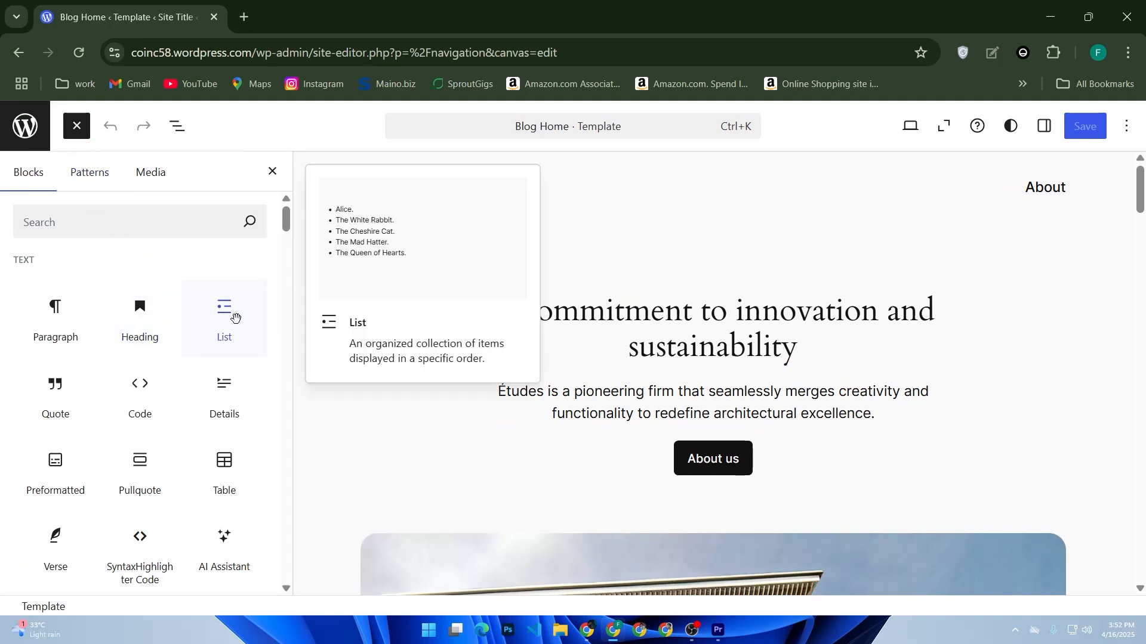
pyautogui.scroll(-7, 238, 316)
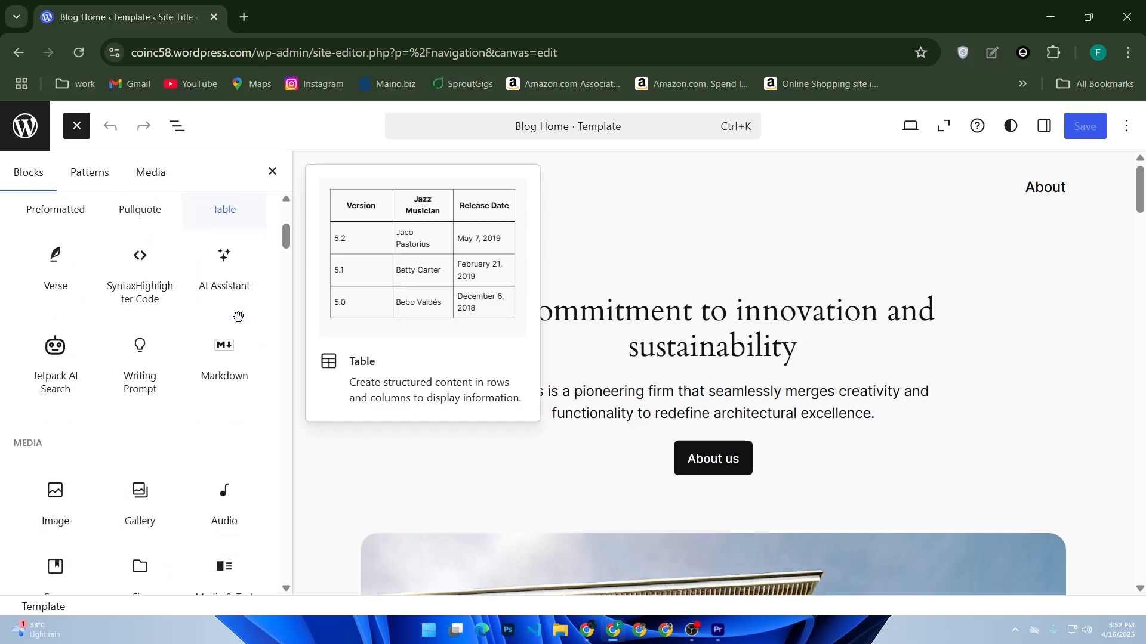
pyautogui.scroll(-3, 240, 326)
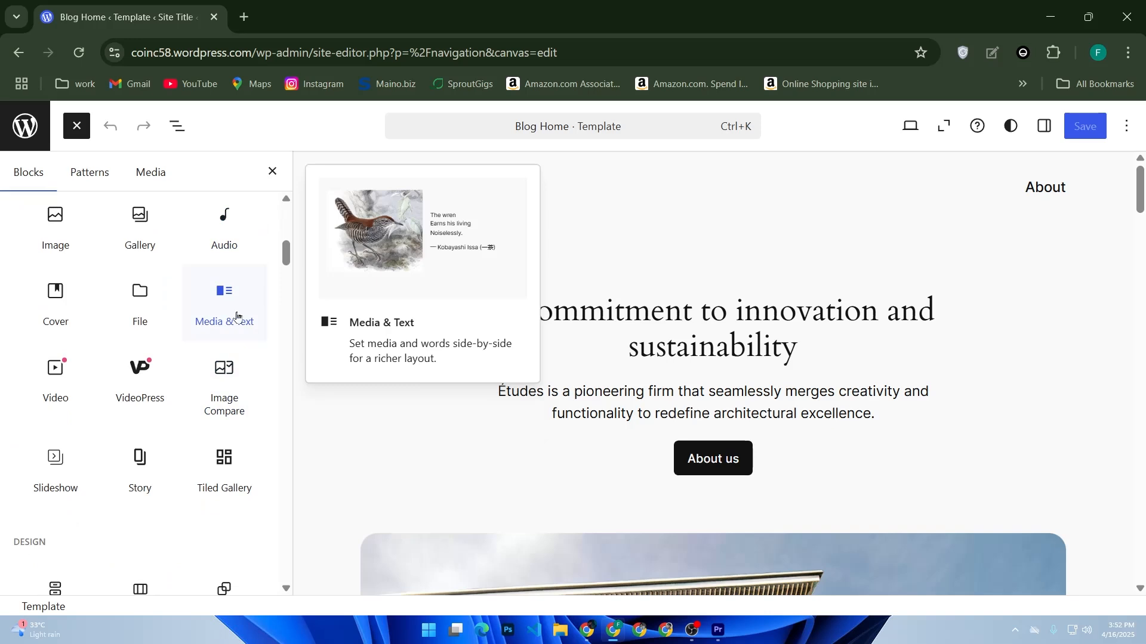
pyautogui.scroll(-5, 237, 310)
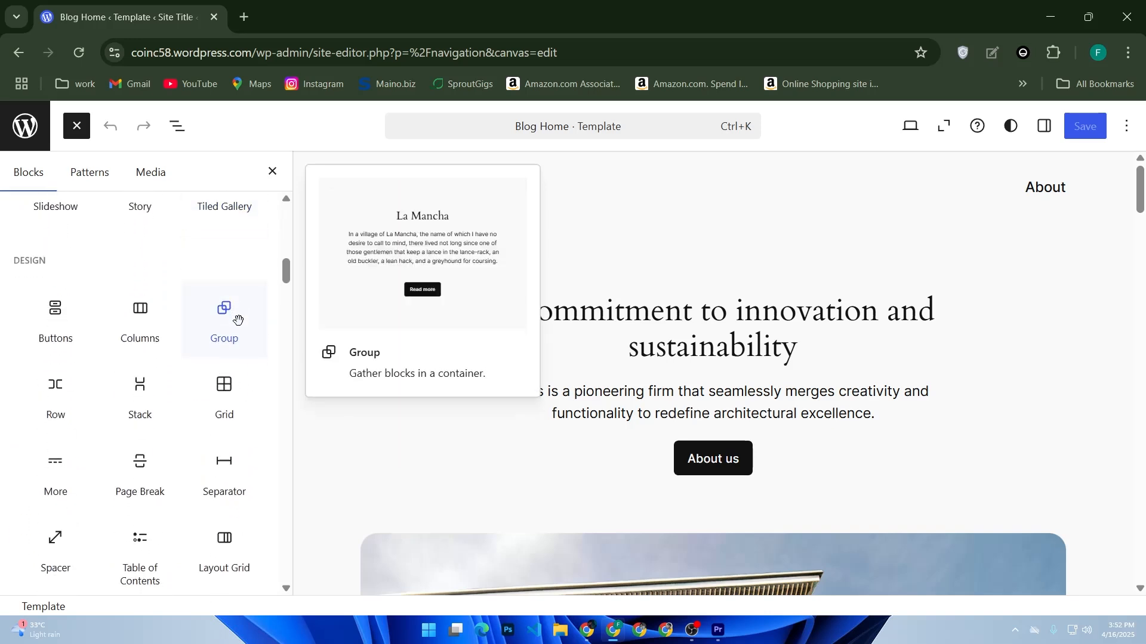
pyautogui.scroll(-5, 238, 321)
pyautogui.click(239, 326)
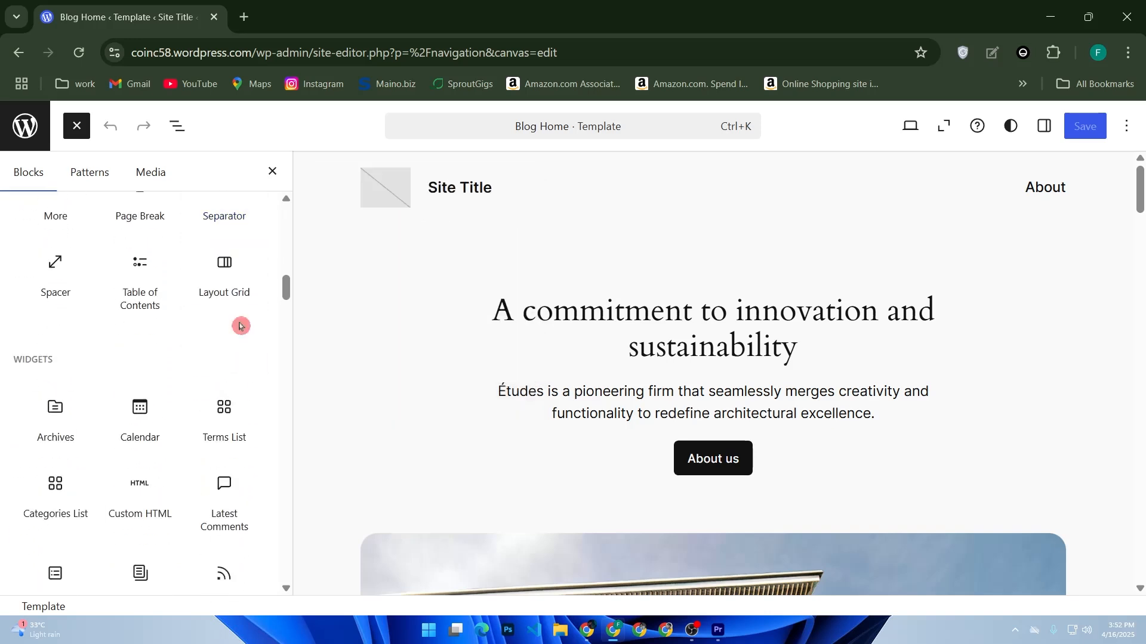
pyautogui.scroll(-5, 240, 327)
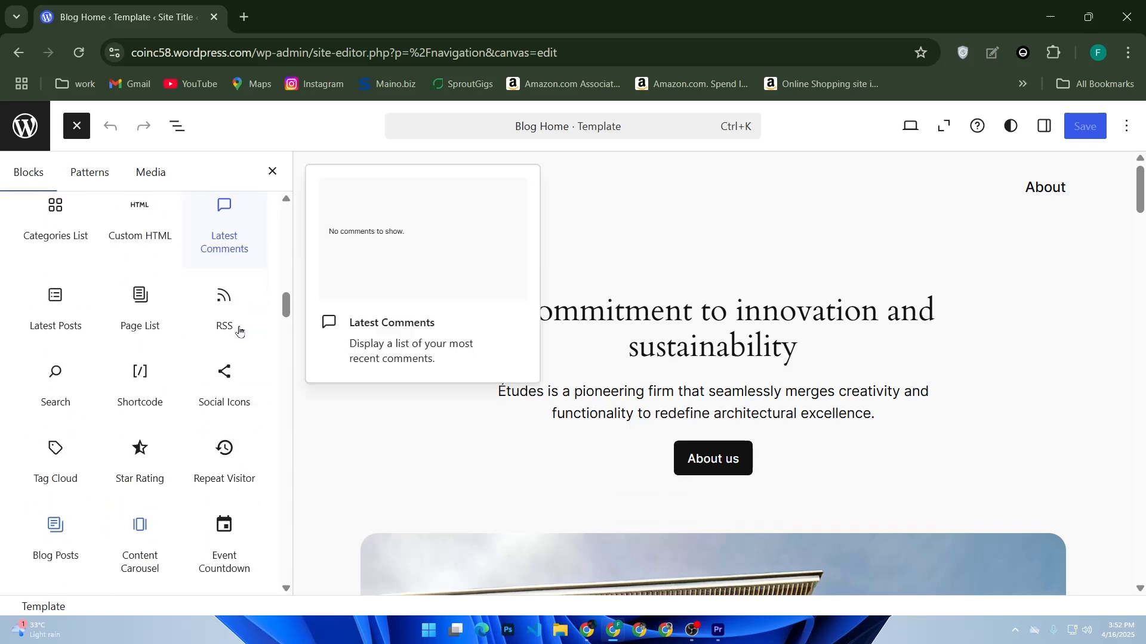
pyautogui.click(216, 386)
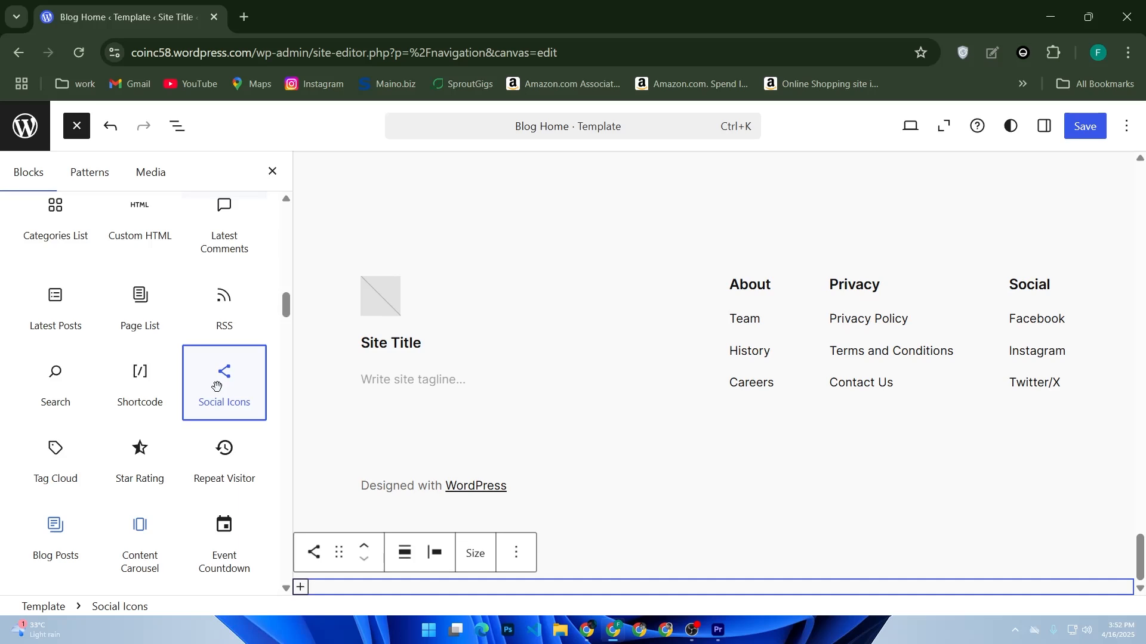
# - Insert another Social Icons block in the footer, directly above the "Designed with WordPress" line
pyautogui.moveTo(217, 386); pyautogui.dragTo(630, 495)
pyautogui.click(398, 487)
pyautogui.click(375, 490)
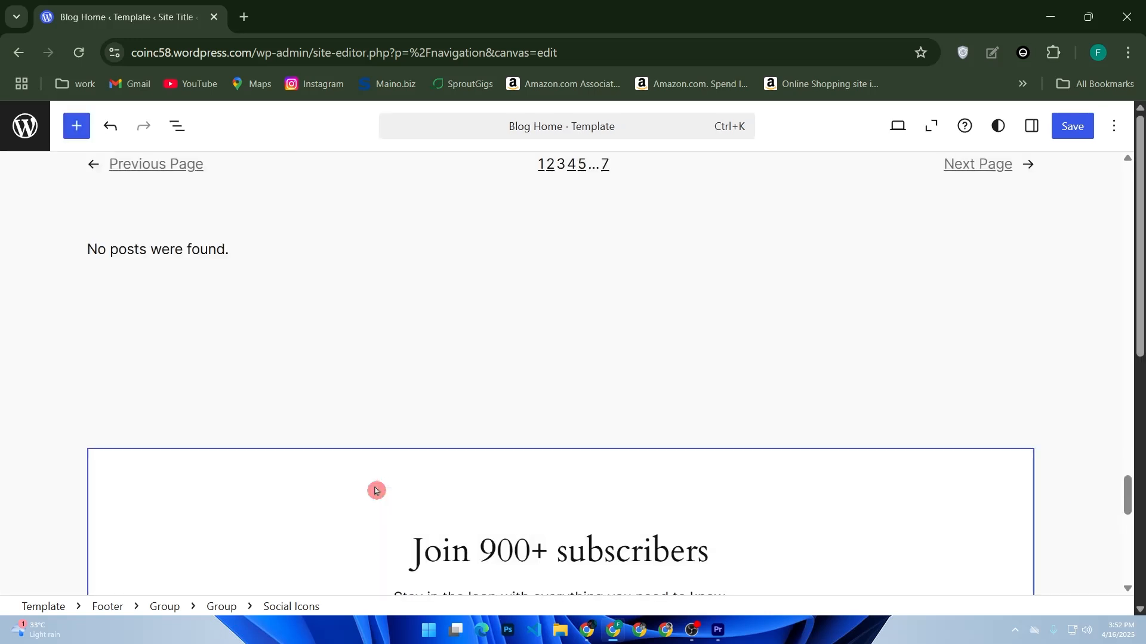
pyautogui.scroll(-5, 397, 445)
pyautogui.scroll(2, 395, 445)
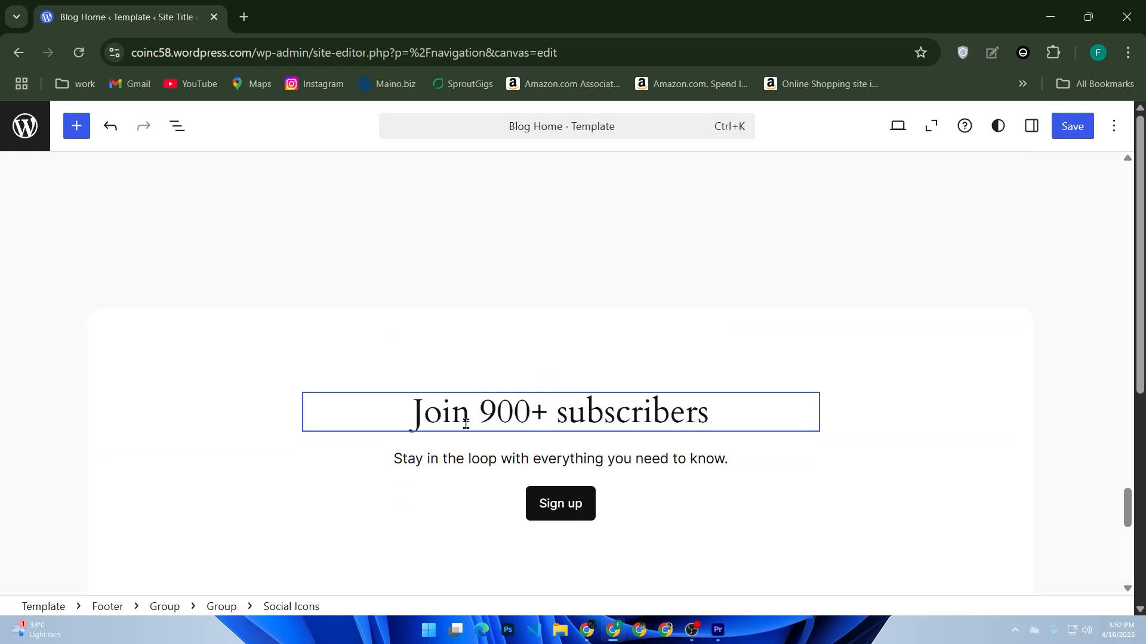
# - Leave the editing canvas, view the Navigation menu and the page preview, and return to the Design overview
pyautogui.hotkey('alt', 'Left')
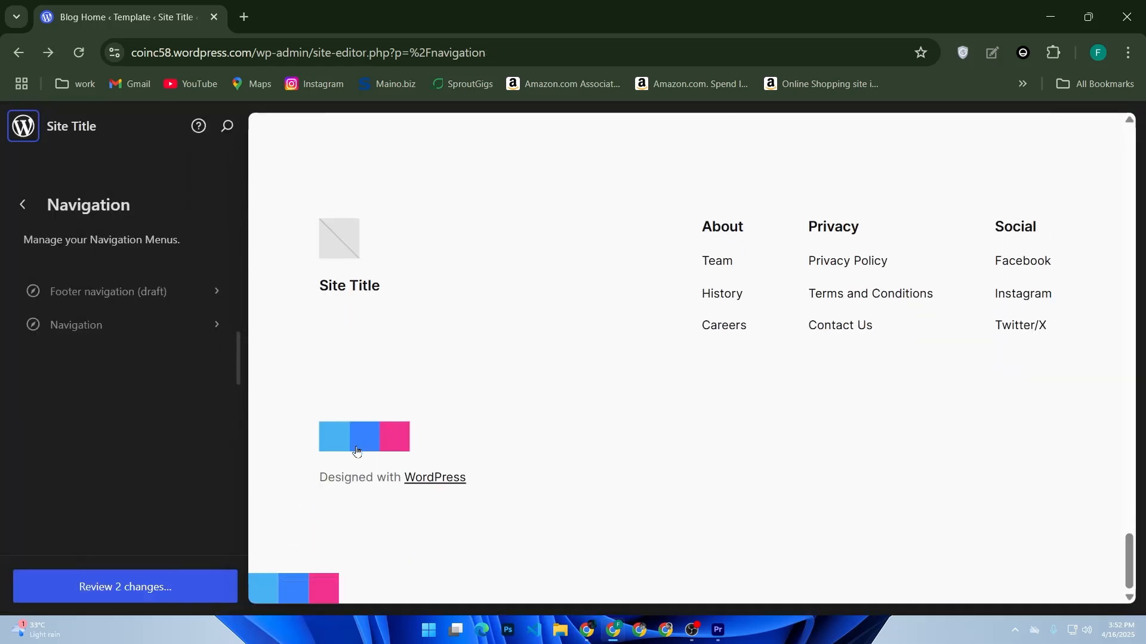
pyautogui.click(147, 331)
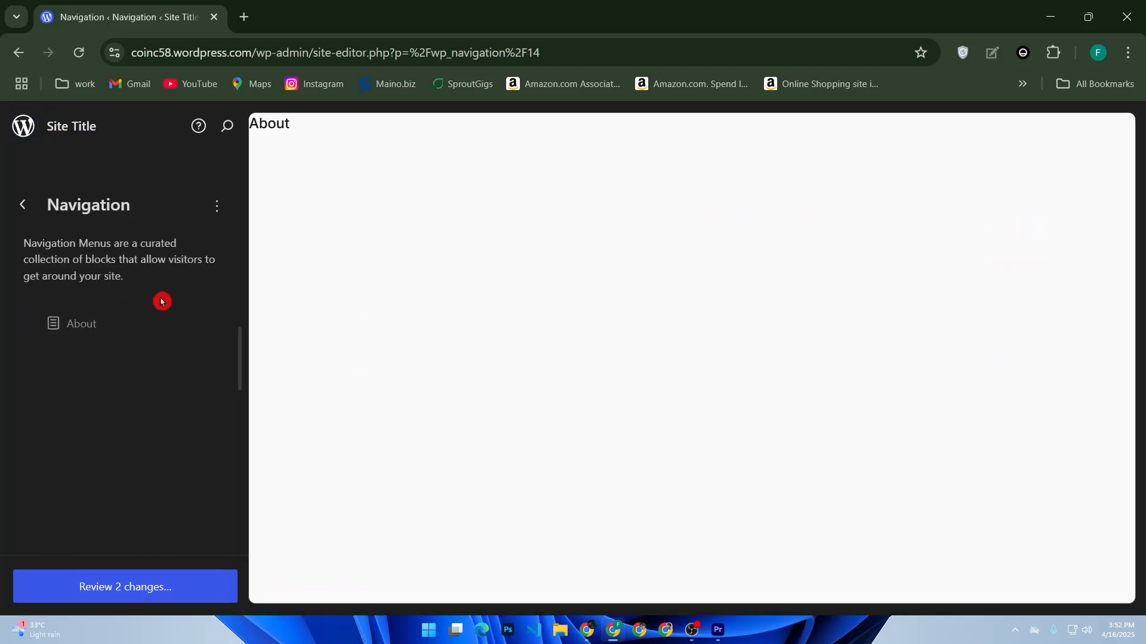
pyautogui.click(21, 206)
pyautogui.scroll(-10, 459, 313)
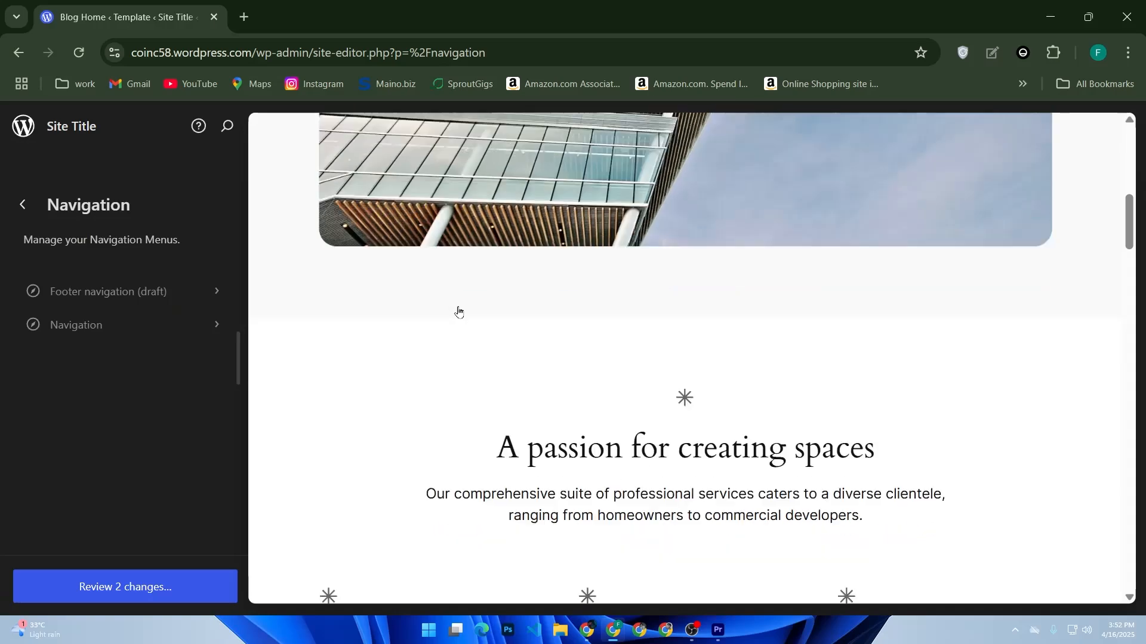
pyautogui.scroll(8, 465, 319)
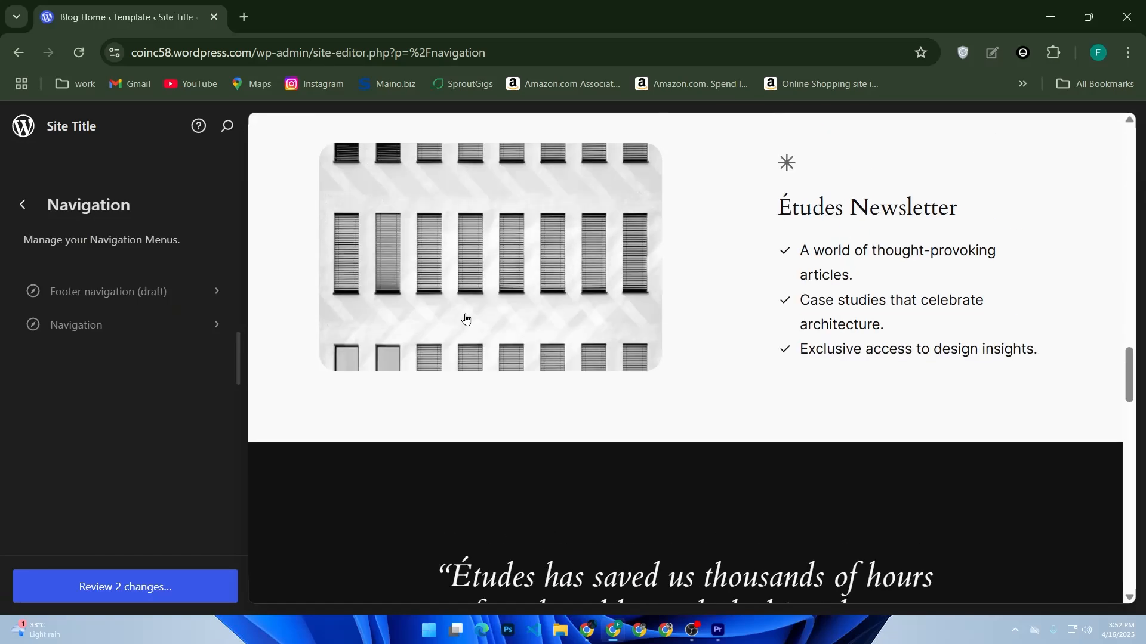
pyautogui.click(24, 216)
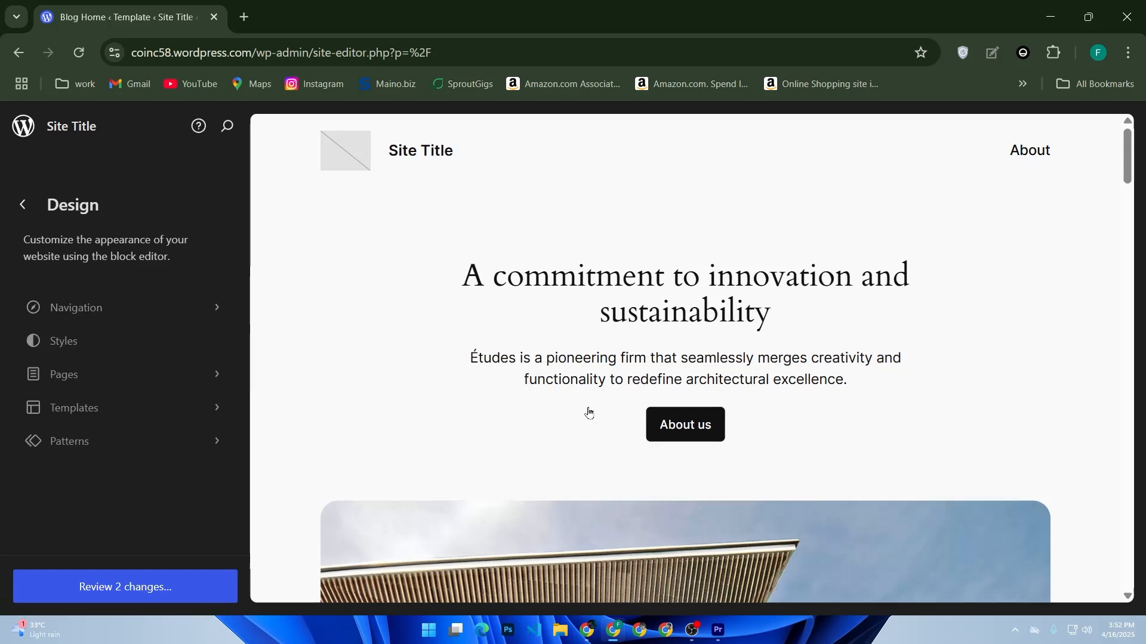
# - Reopen the Blog Home template for editing and add two more Social Icons blocks below the footer
pyautogui.click(678, 430)
pyautogui.click(77, 126)
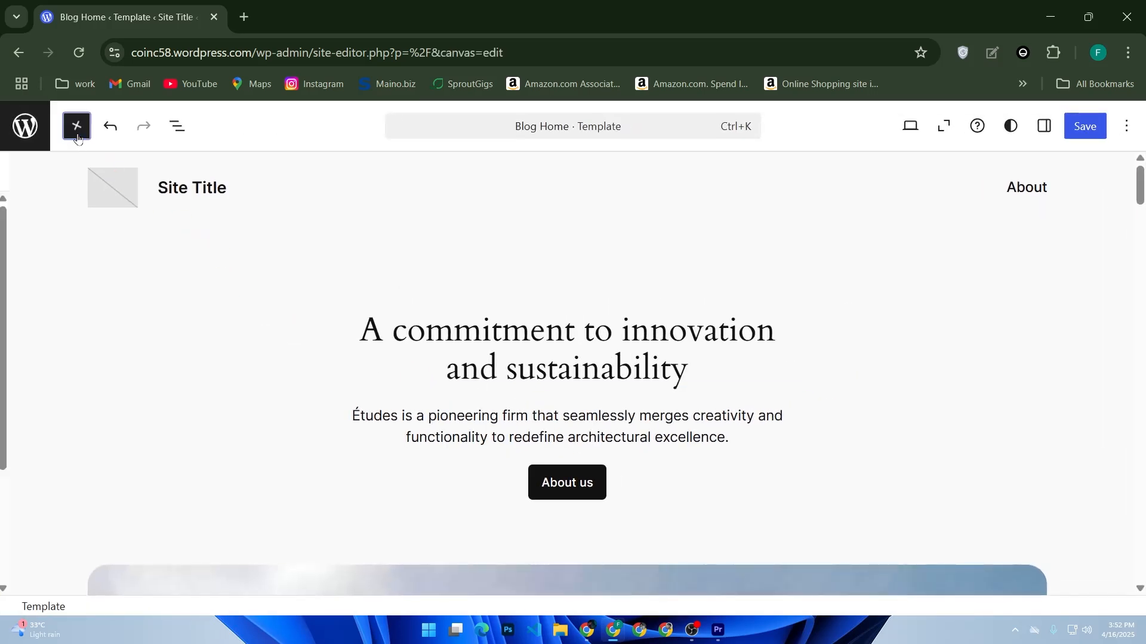
pyautogui.scroll(-15, 175, 340)
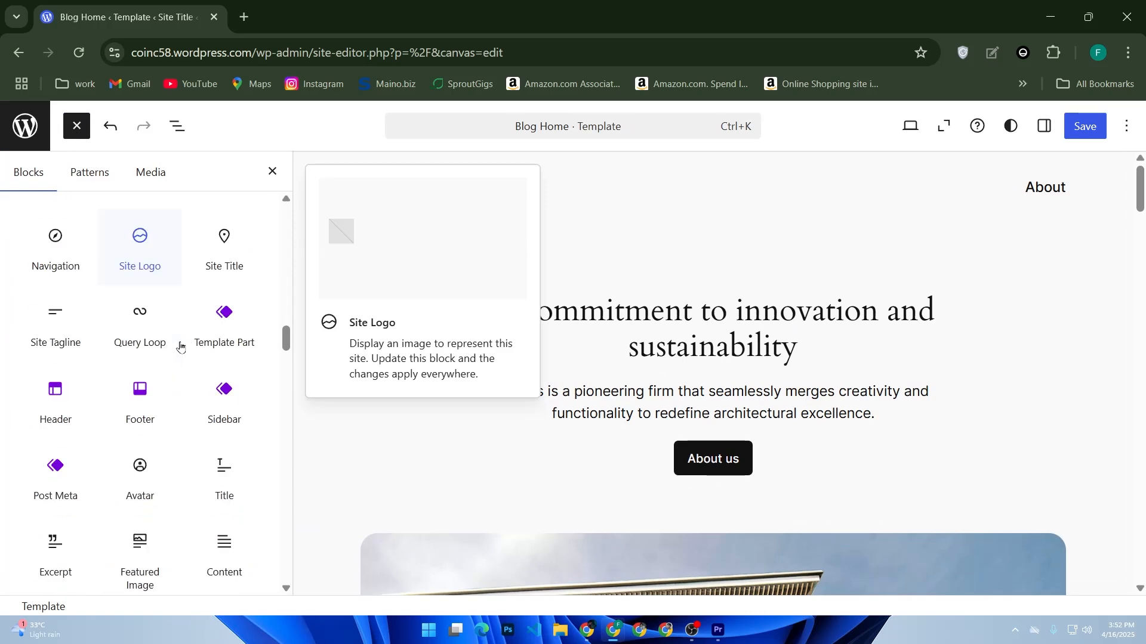
pyautogui.scroll(3, 182, 346)
pyautogui.scroll(5, 183, 348)
pyautogui.click(219, 385)
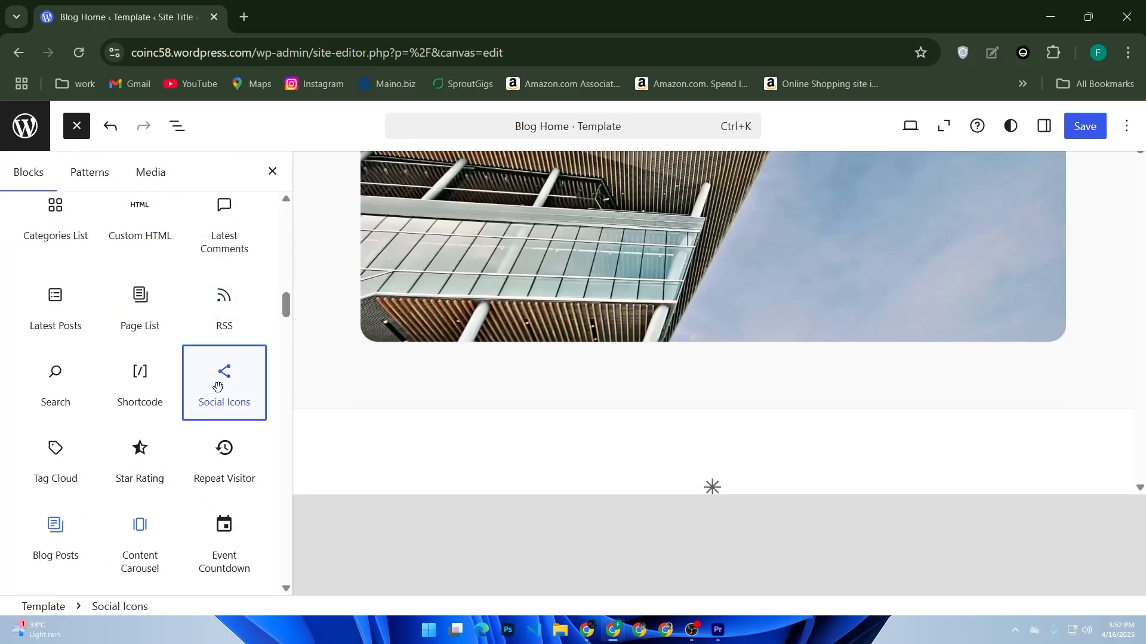
pyautogui.rightClick(219, 391)
pyautogui.click(217, 399)
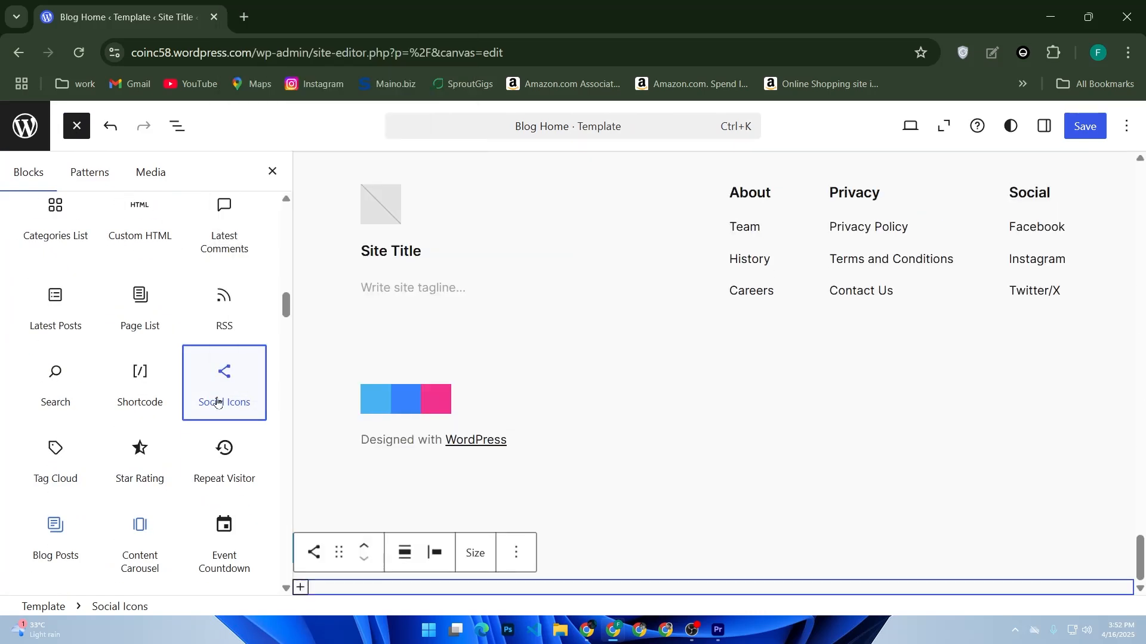
pyautogui.click(378, 404)
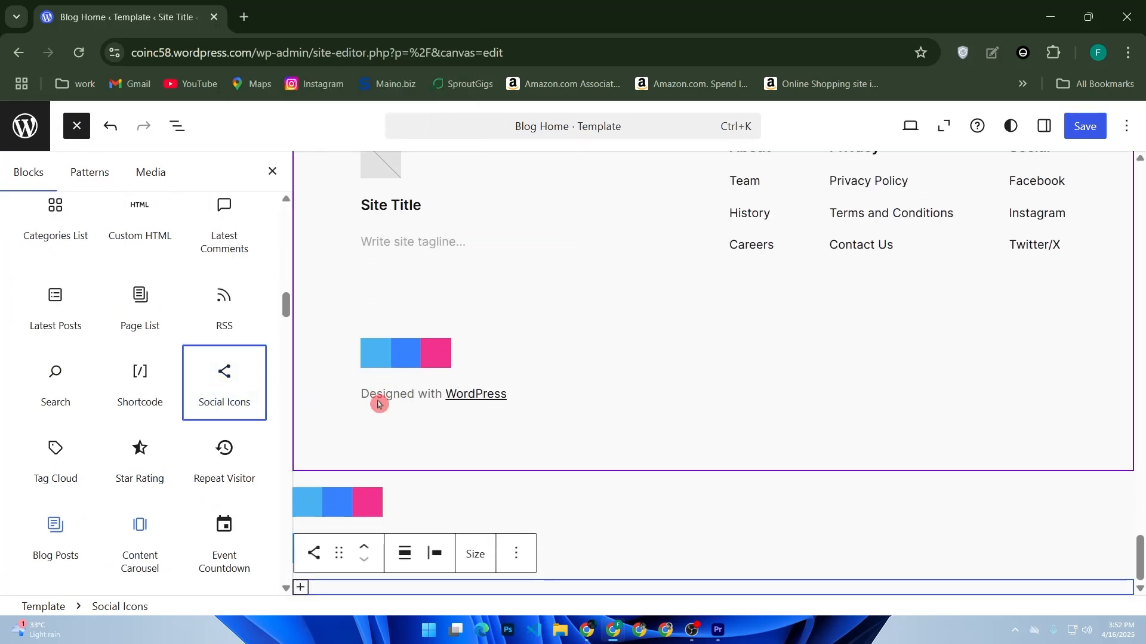
# - Transform the last Social Icons block below the footer into a Details block
pyautogui.click(341, 549)
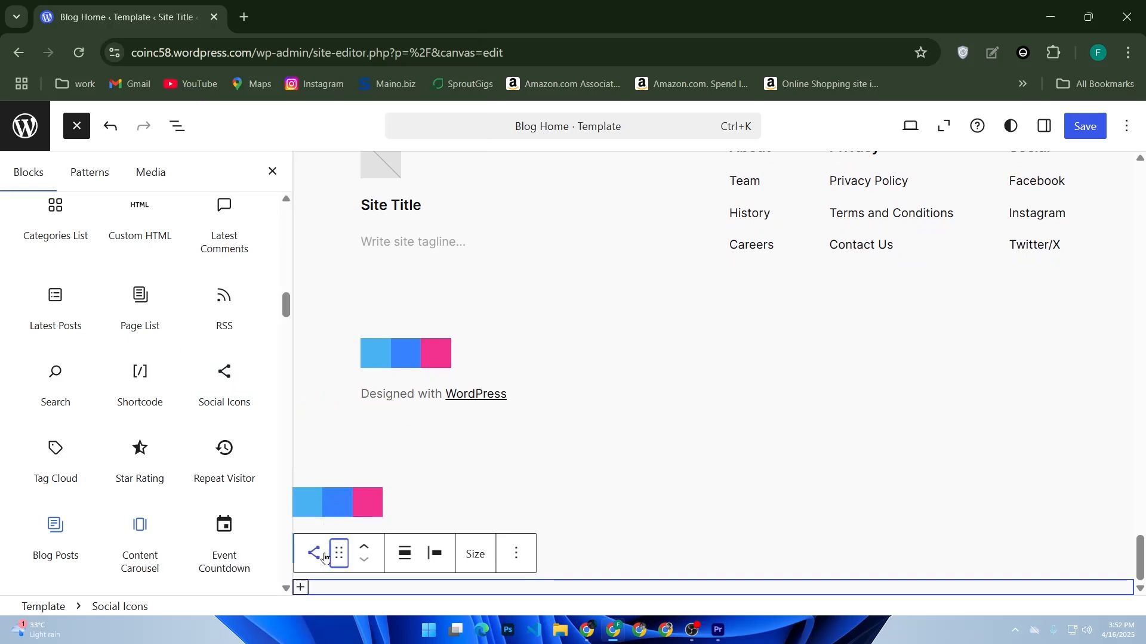
pyautogui.click(313, 554)
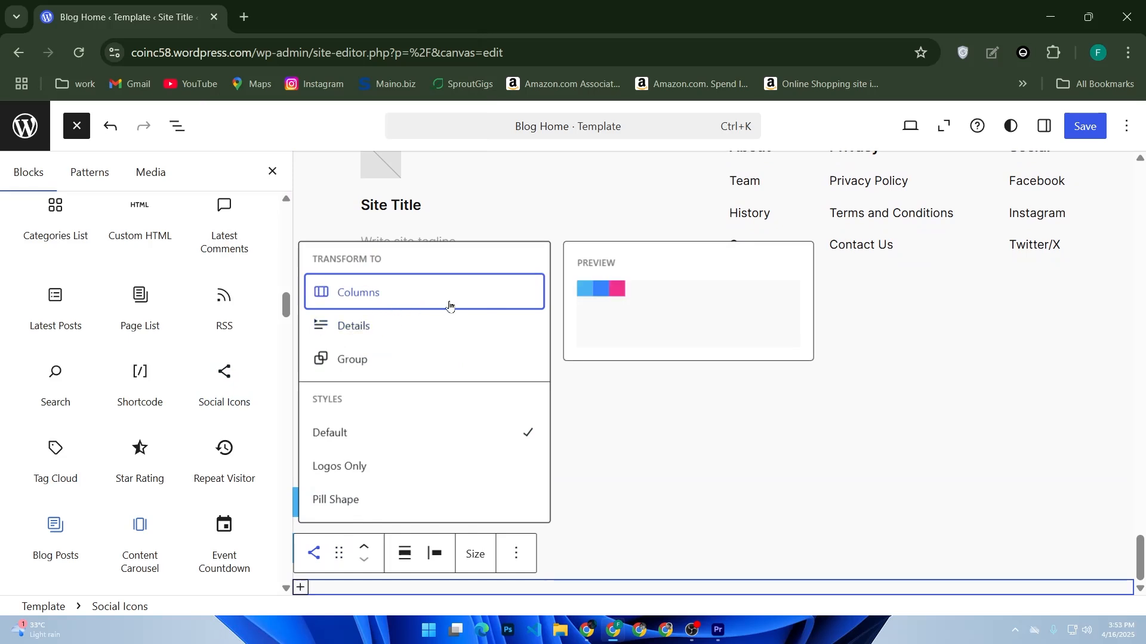
pyautogui.click(370, 325)
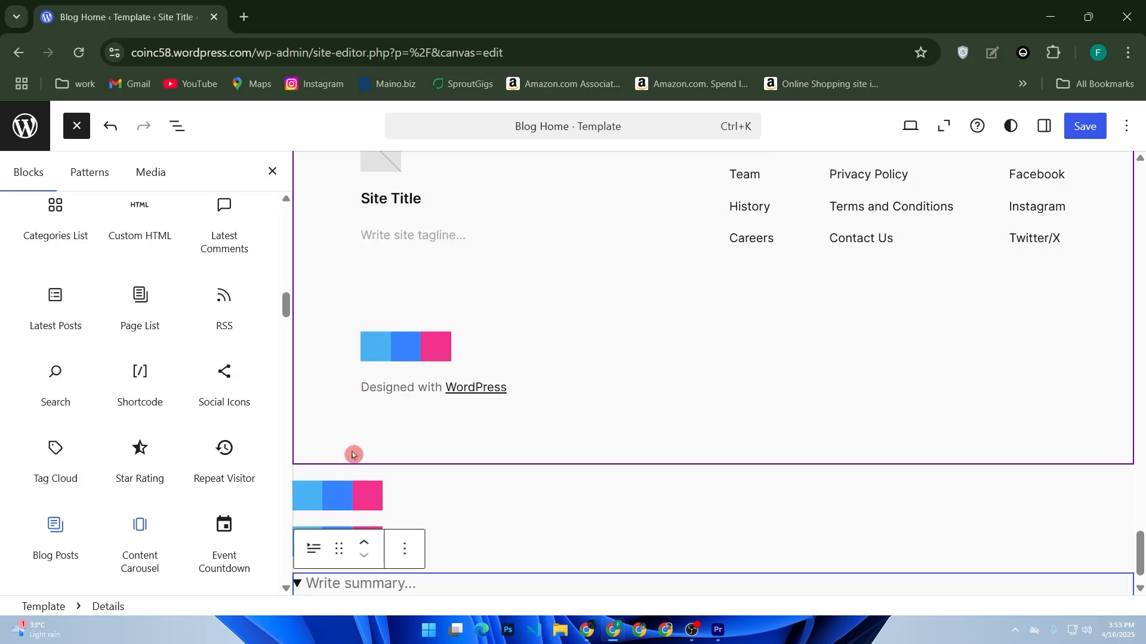